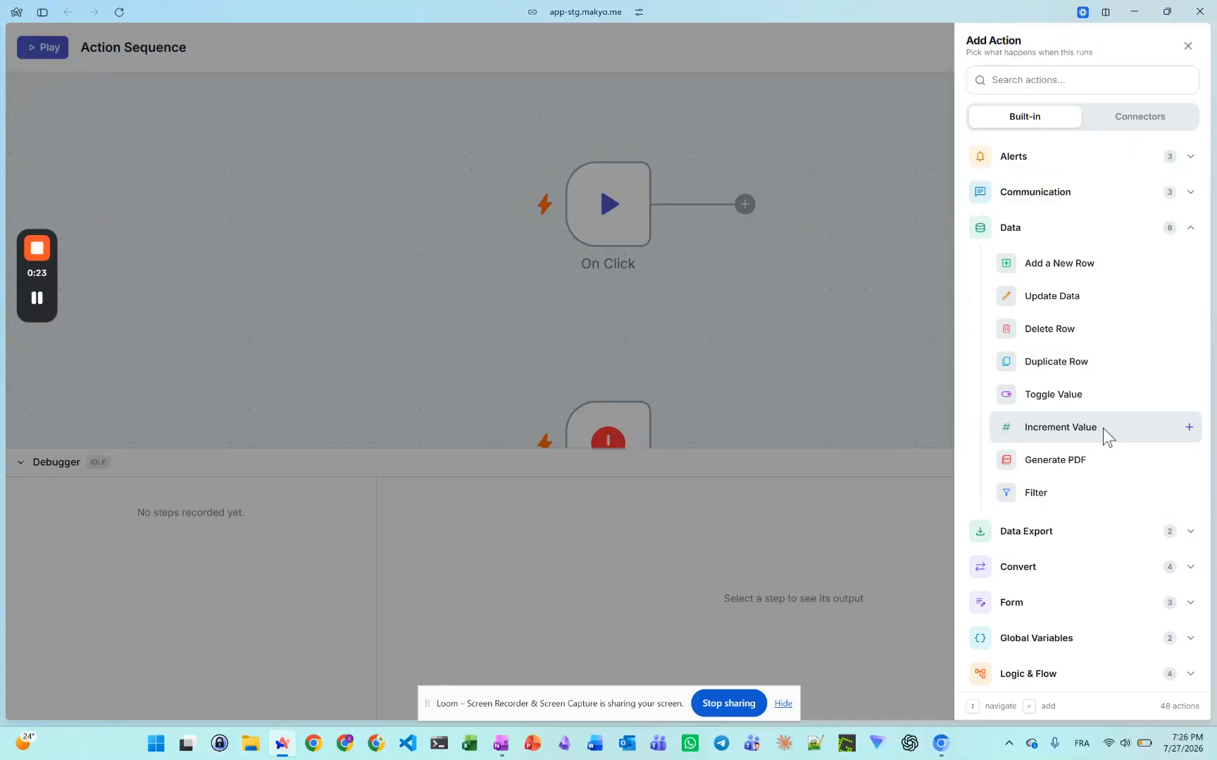
- Close the action picker and look over the product rows of the By match shopping cart screen in the other app tab
left_click(847, 372)
mouse_move(3, 528)
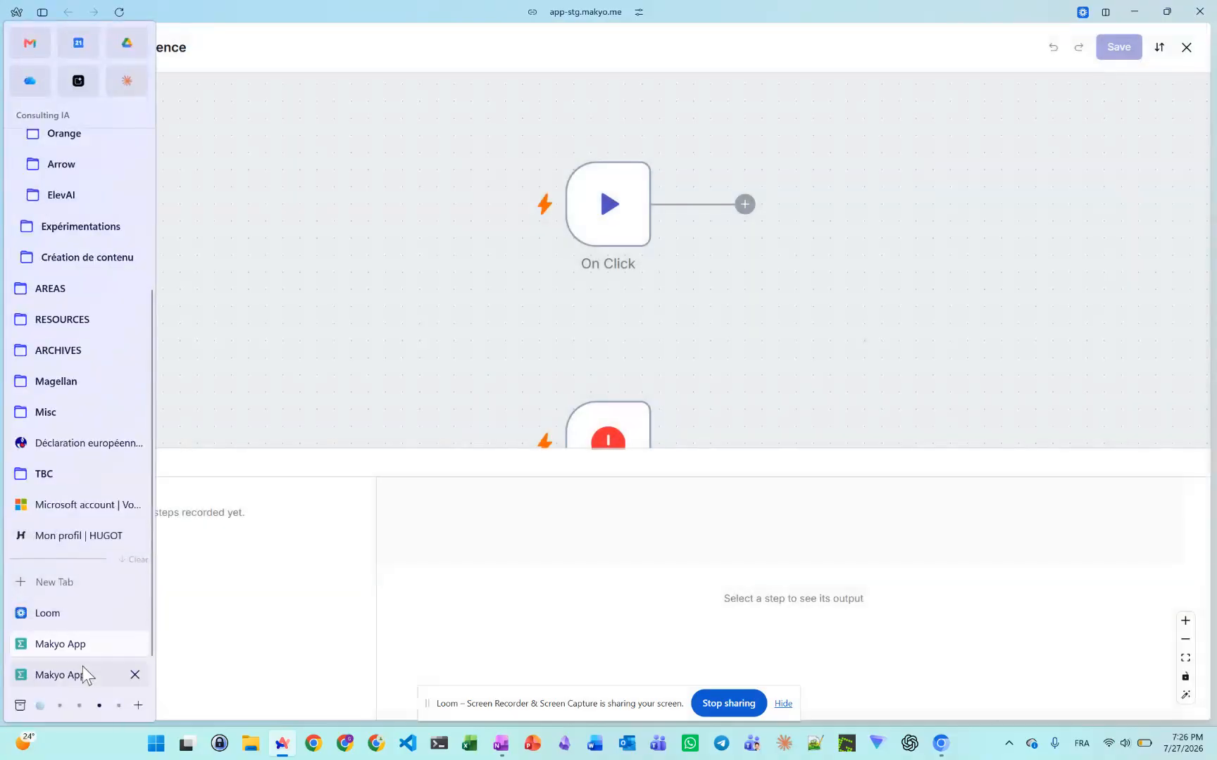
left_click(82, 669)
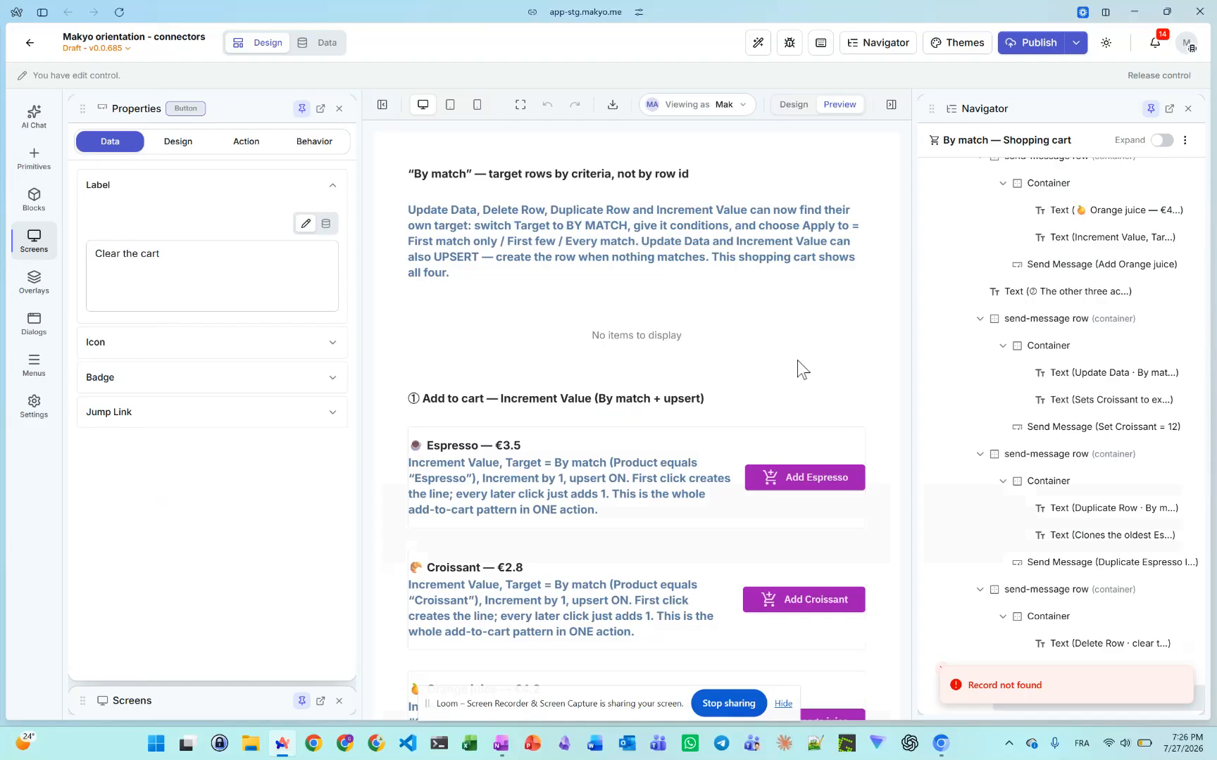
scroll(798, 361, "down", 3)
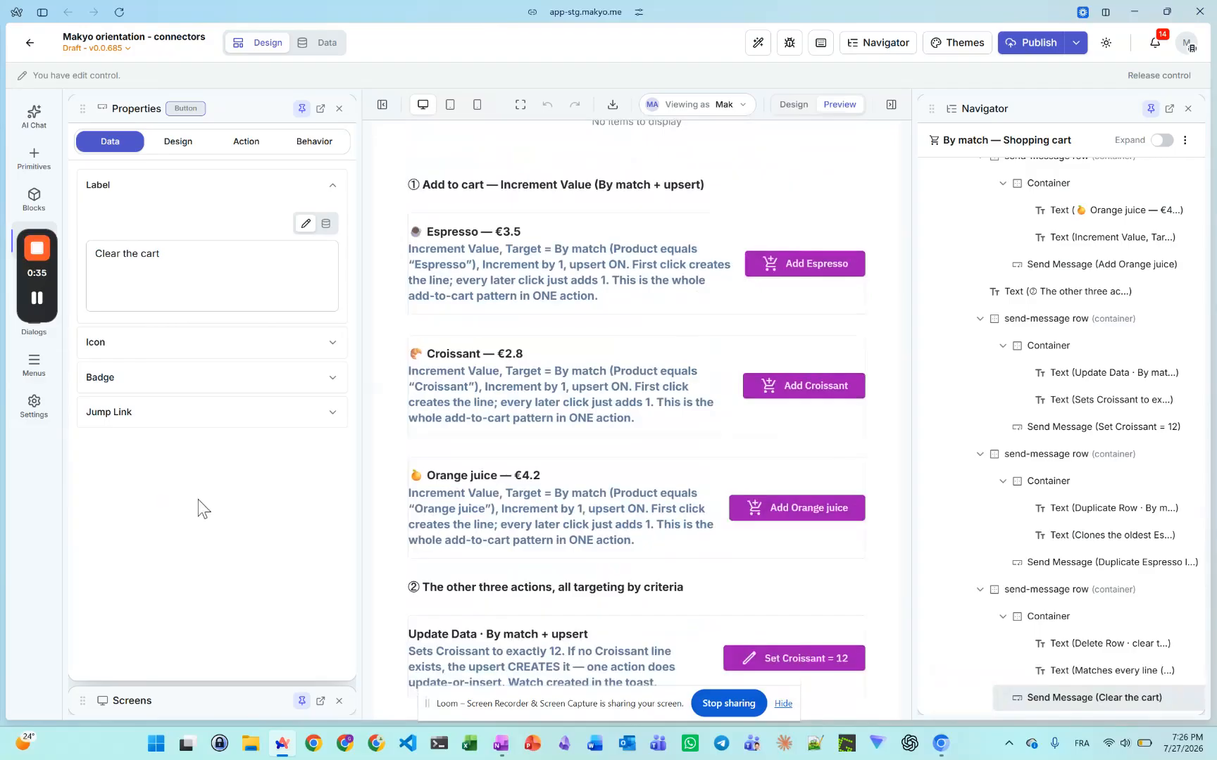
- Switch to the app tab showing the database and open the Cart Items table
mouse_move(3, 519)
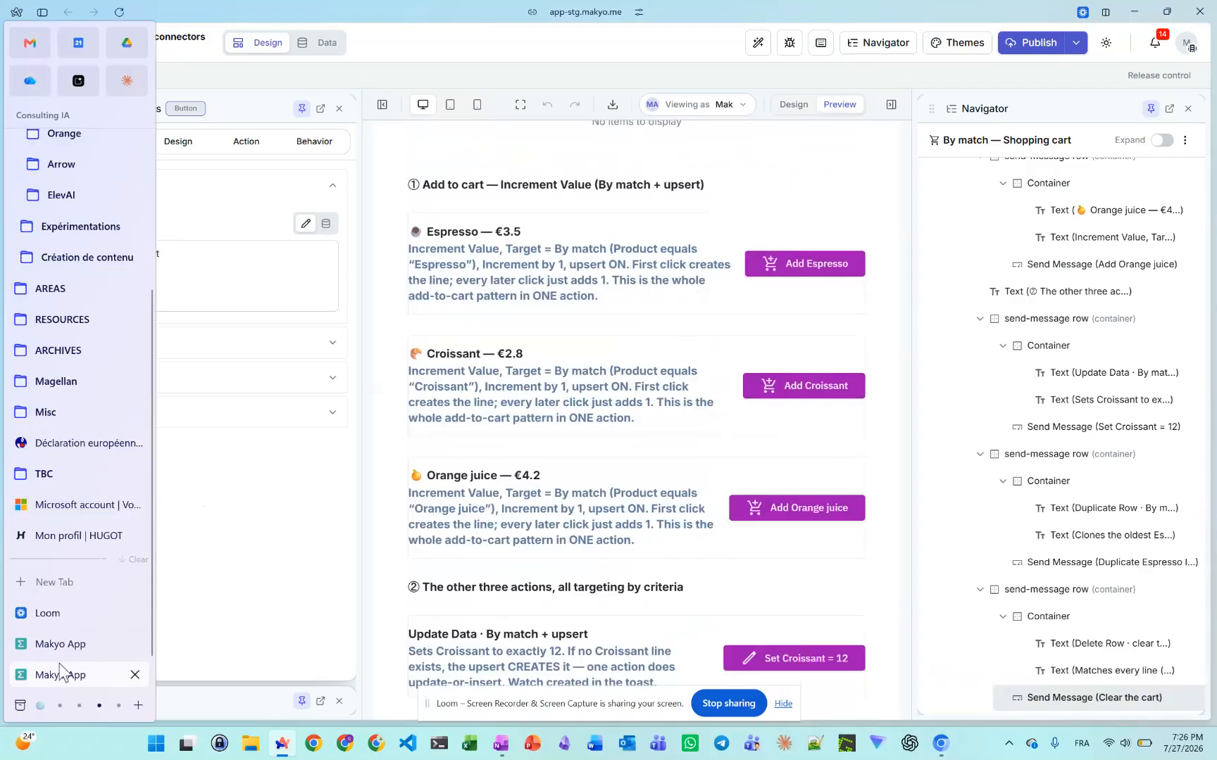
left_click(45, 681)
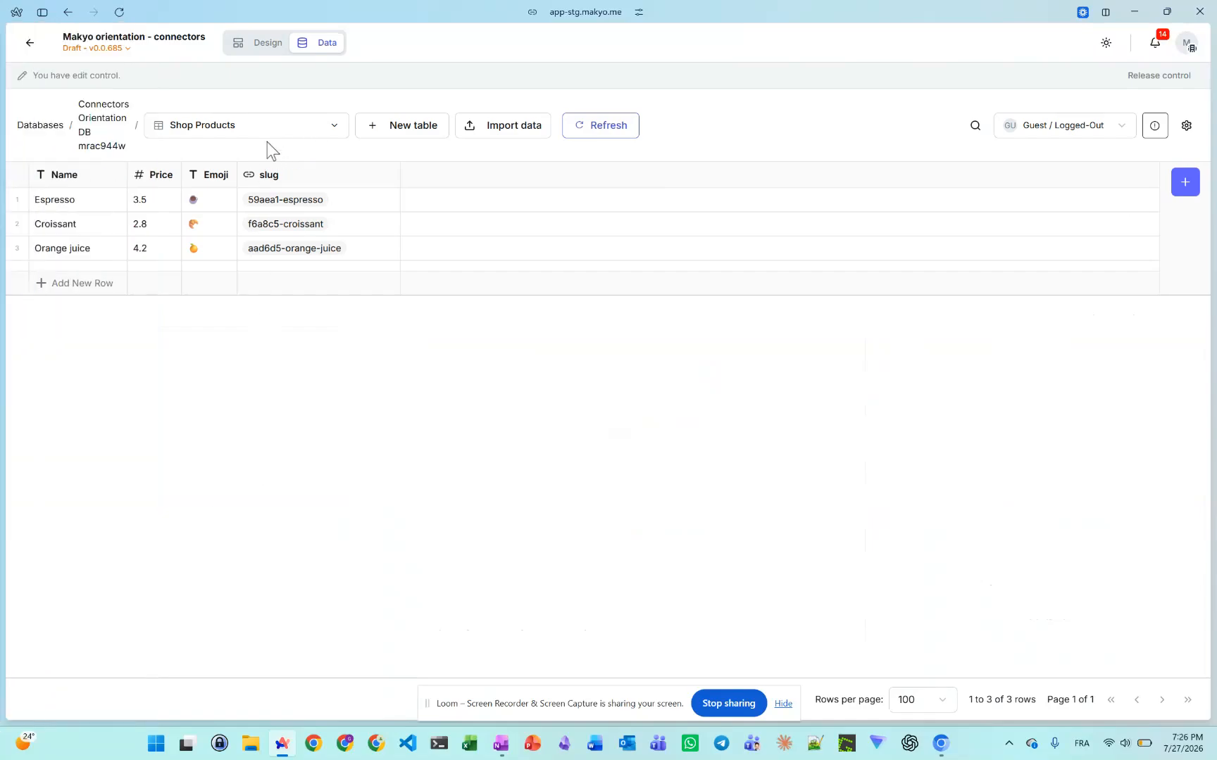
left_click(286, 123)
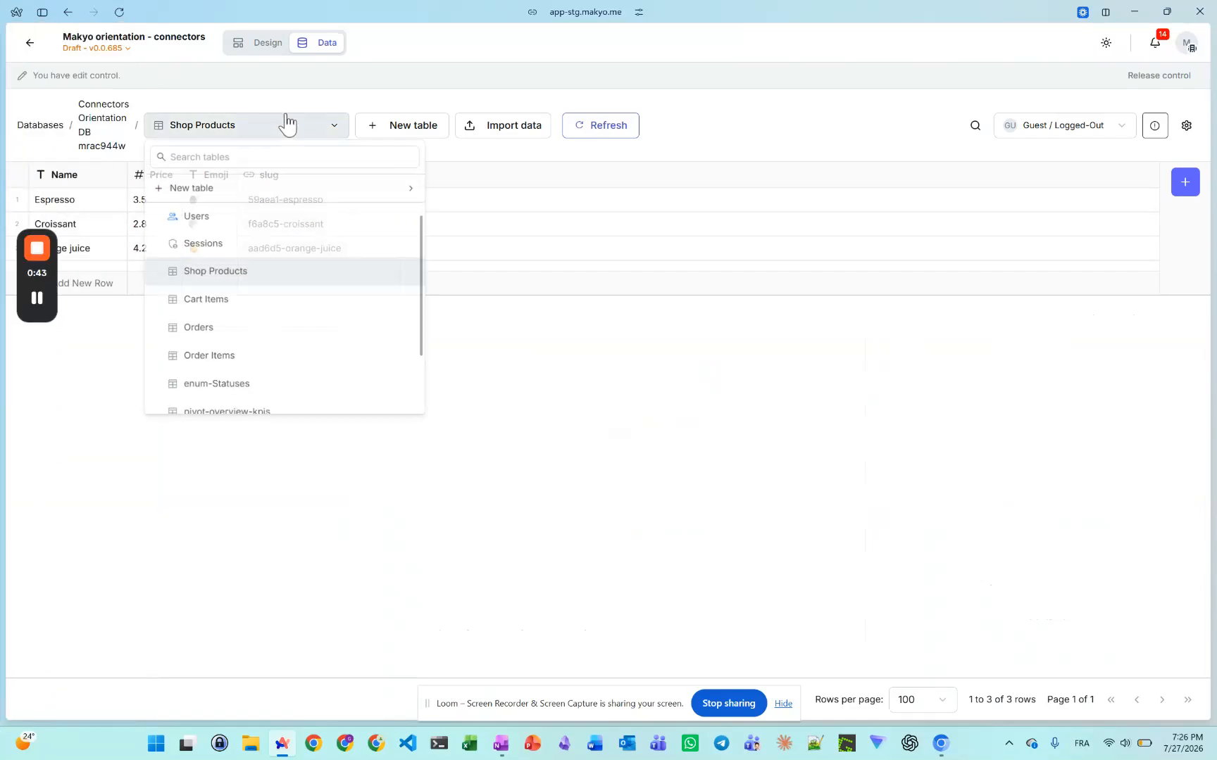
left_click(237, 309)
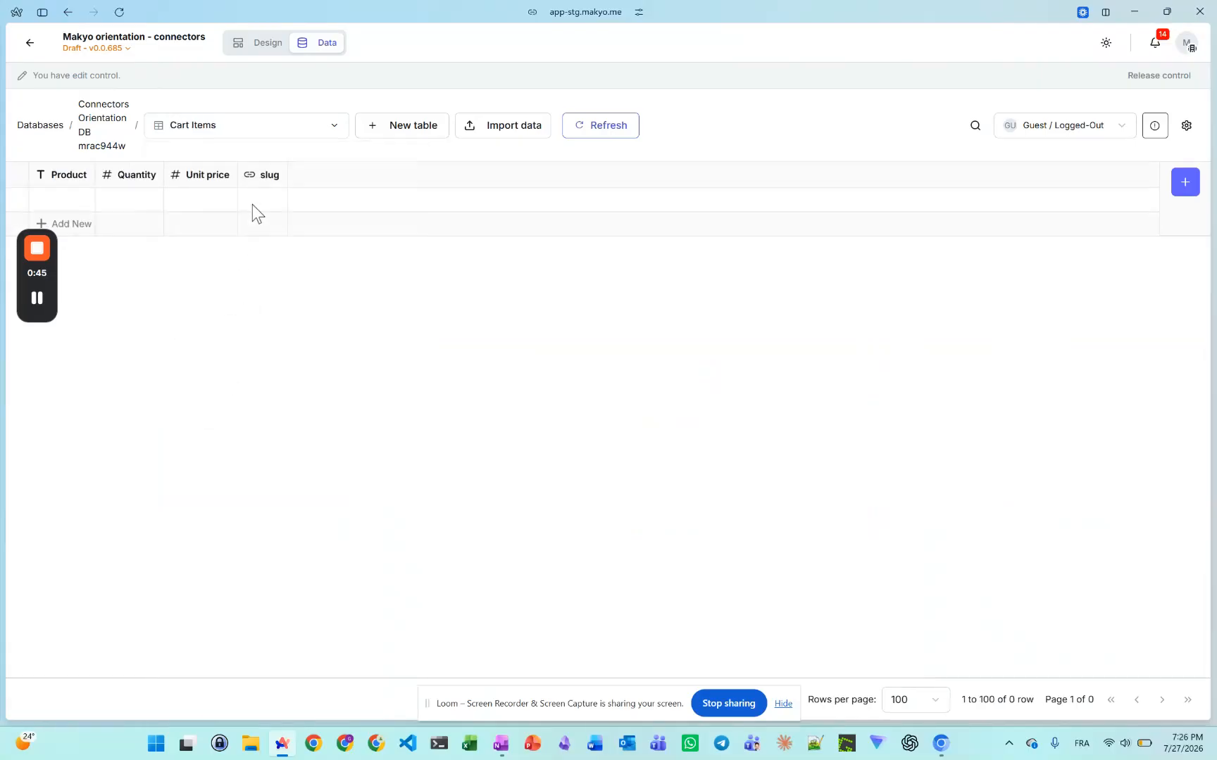
- Return to the shopping cart screen in design mode and open the Add Espresso button's On Click workflow
mouse_move(43, 593)
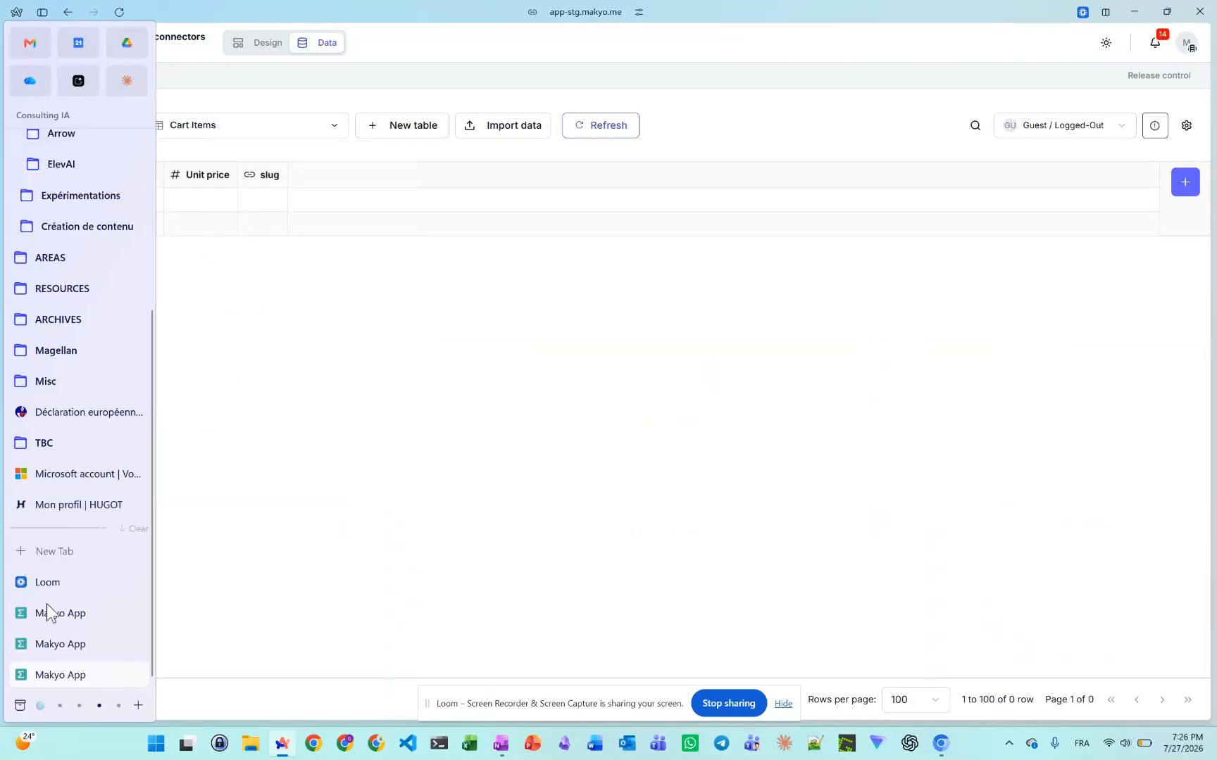
left_click(62, 644)
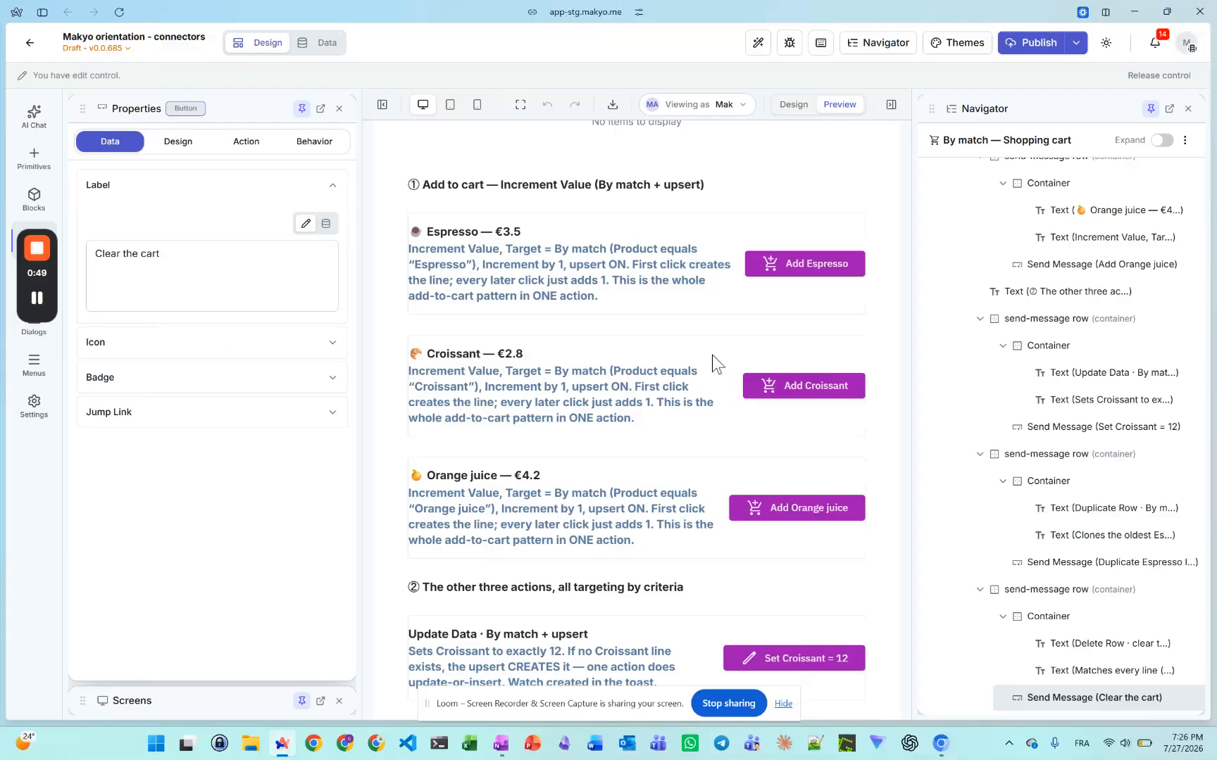
scroll(712, 355, "up", 1)
left_click(808, 109)
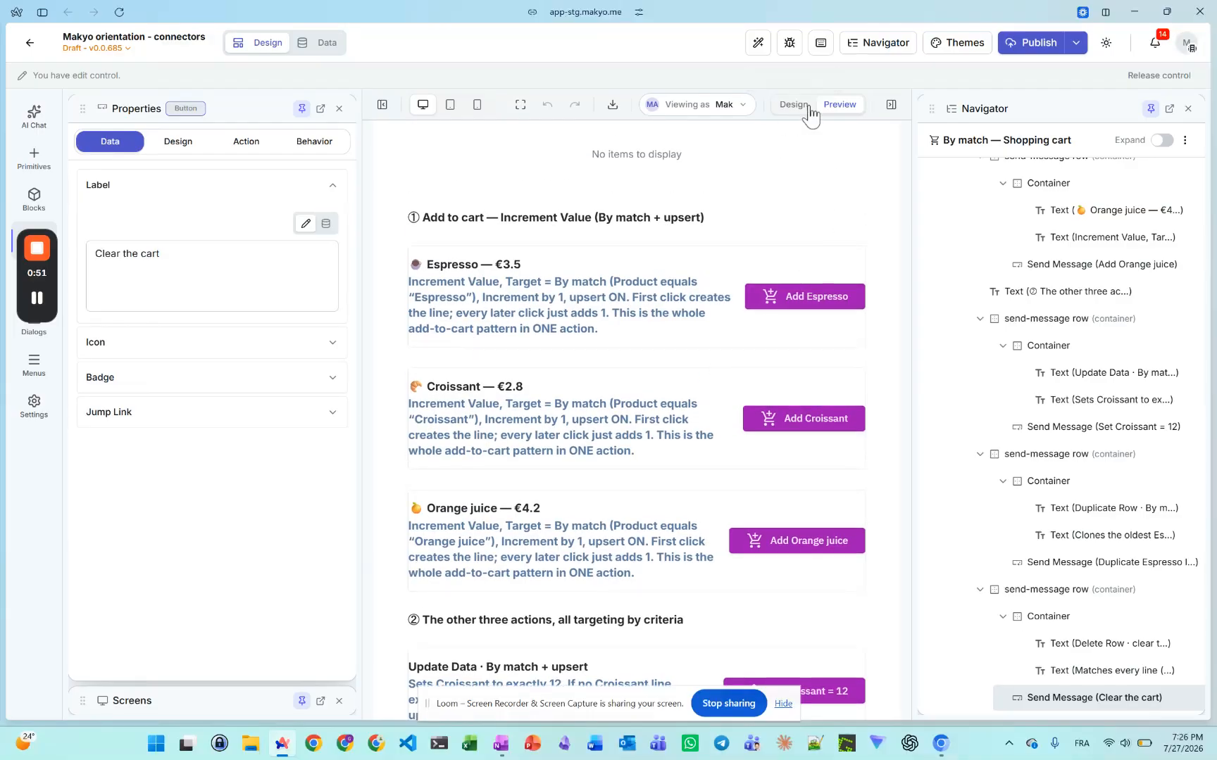
left_click(815, 307)
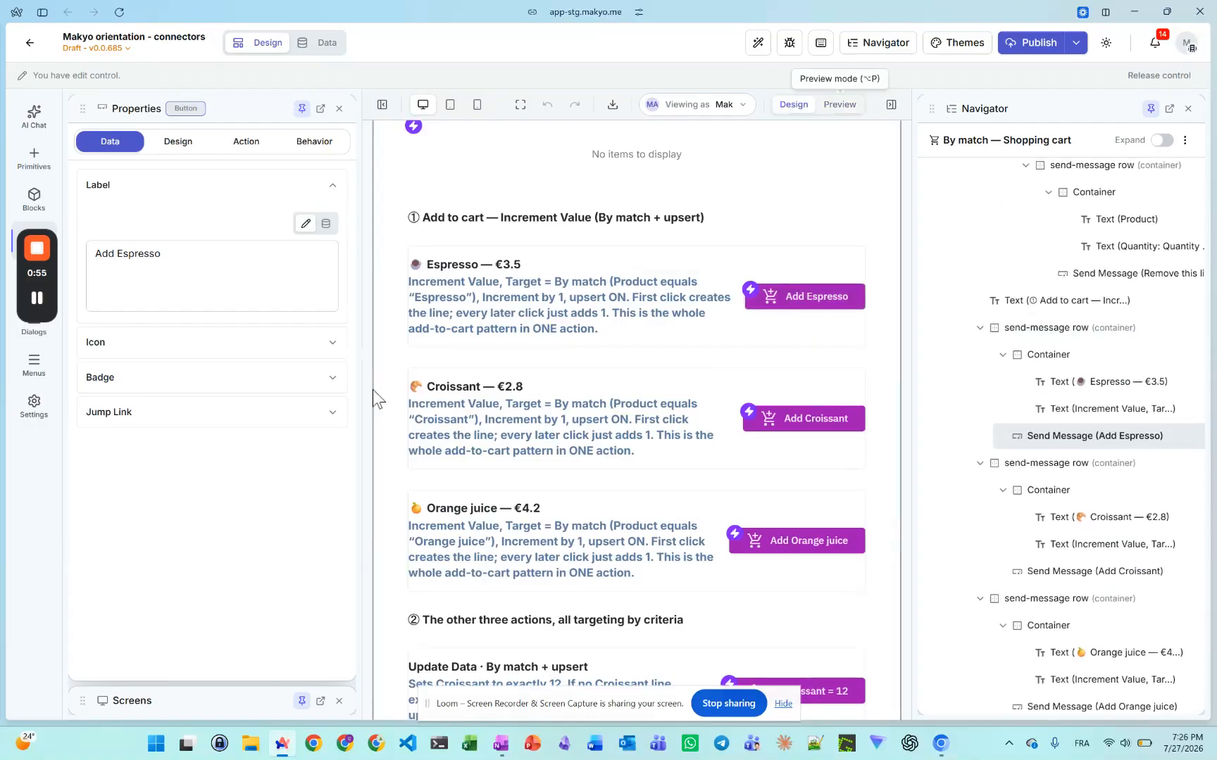
left_click(235, 145)
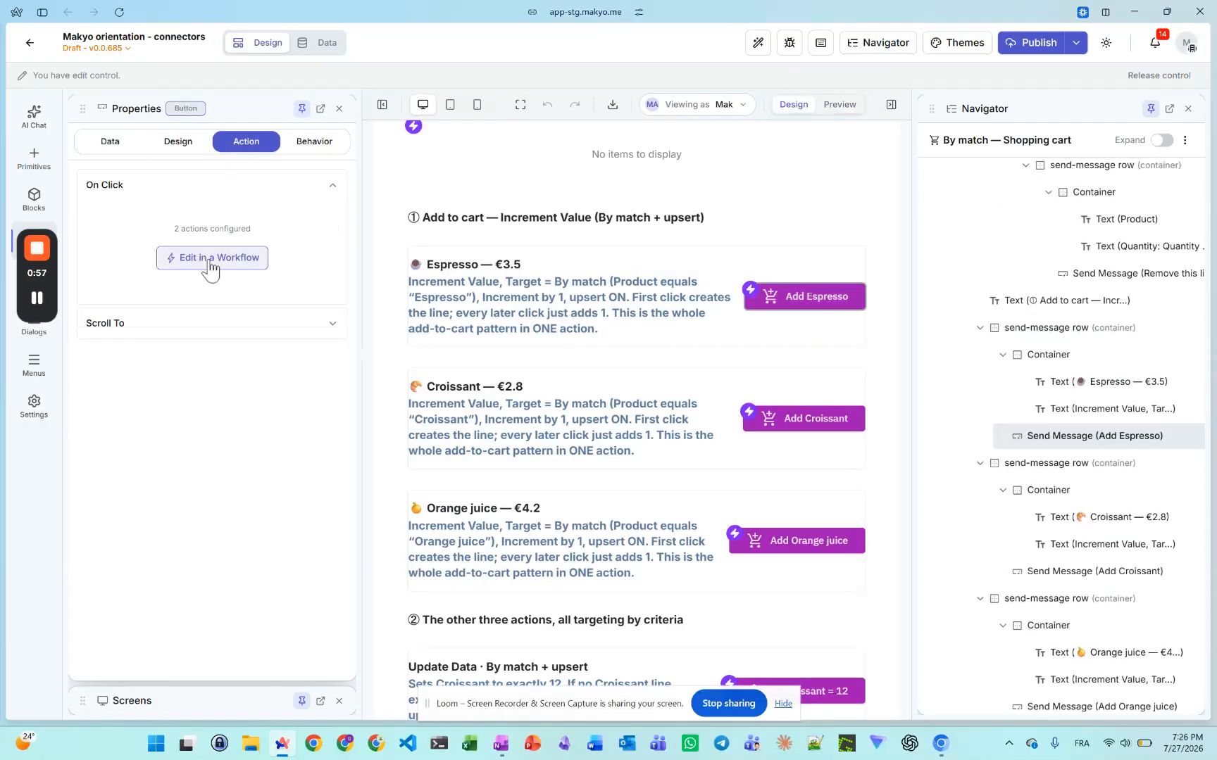
left_click(209, 260)
- Review the Increment Value action's By match condition, increment amount and create-row field mapping, then save it and close the workflow
mouse_move(502, 292)
left_click(480, 246)
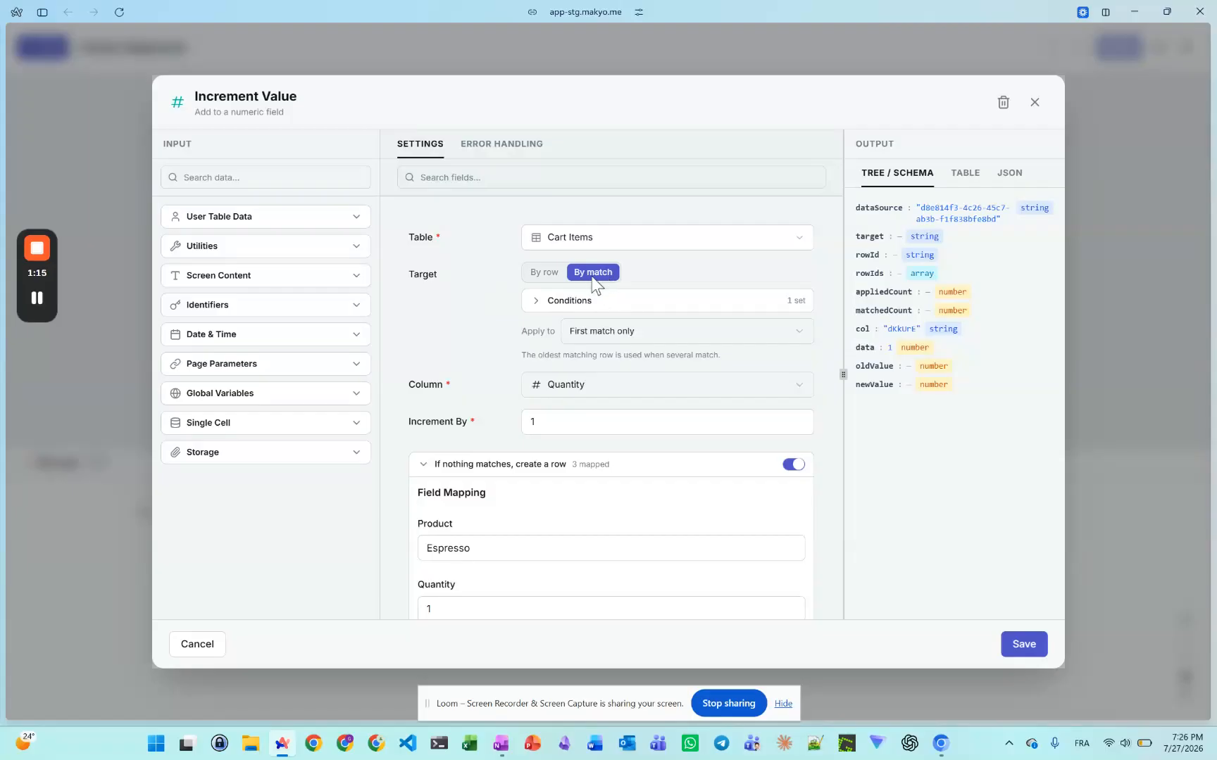
left_click(531, 305)
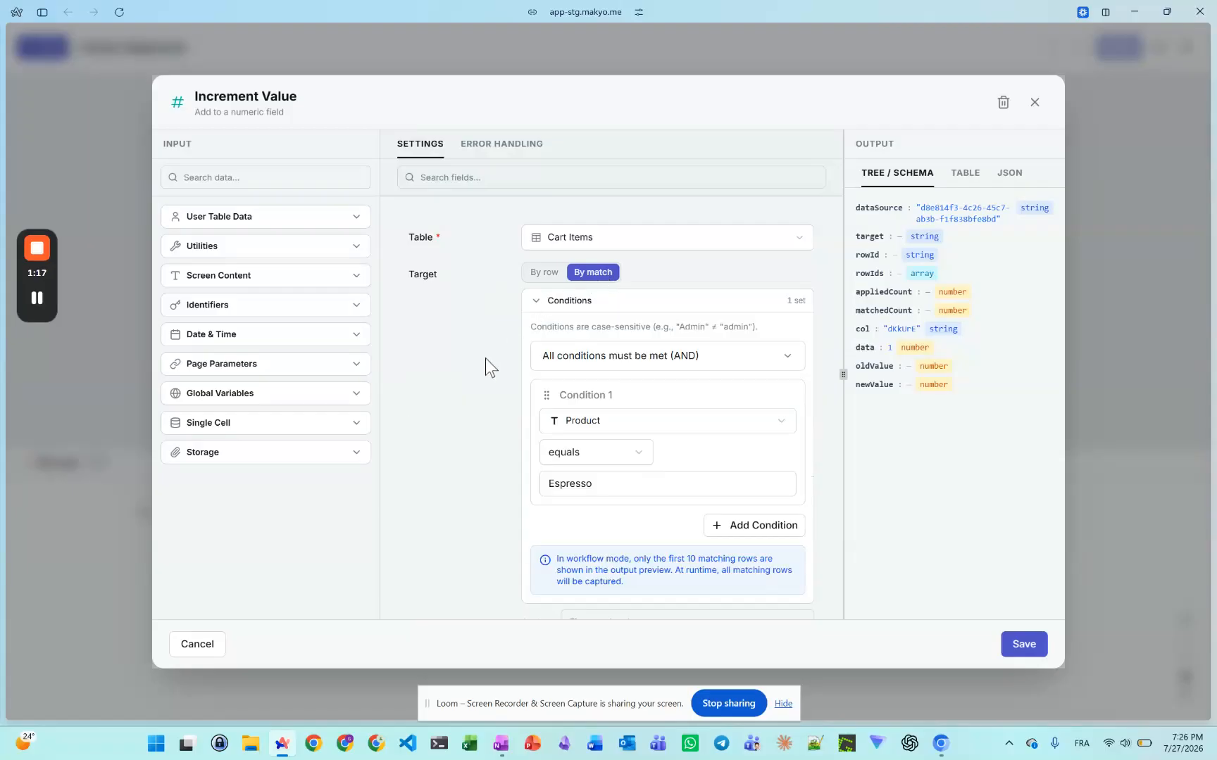
scroll(458, 390, "down", 1)
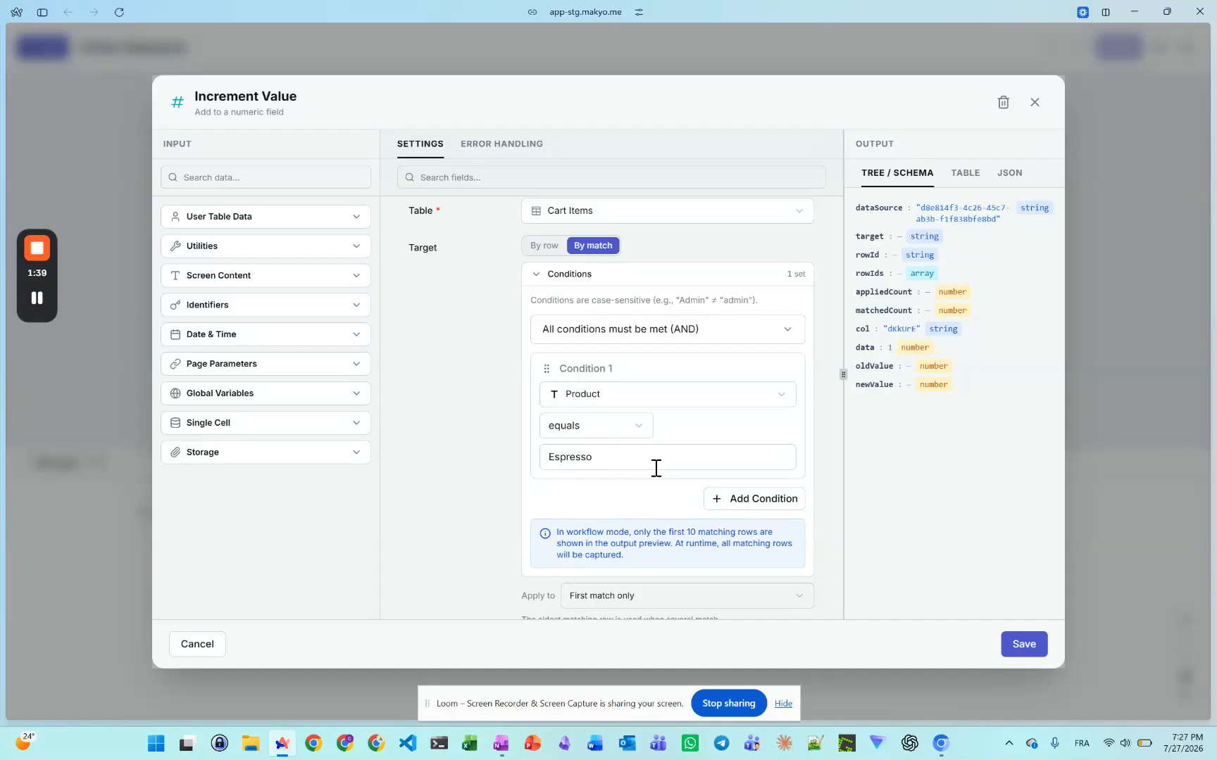
scroll(693, 447, "up", 1)
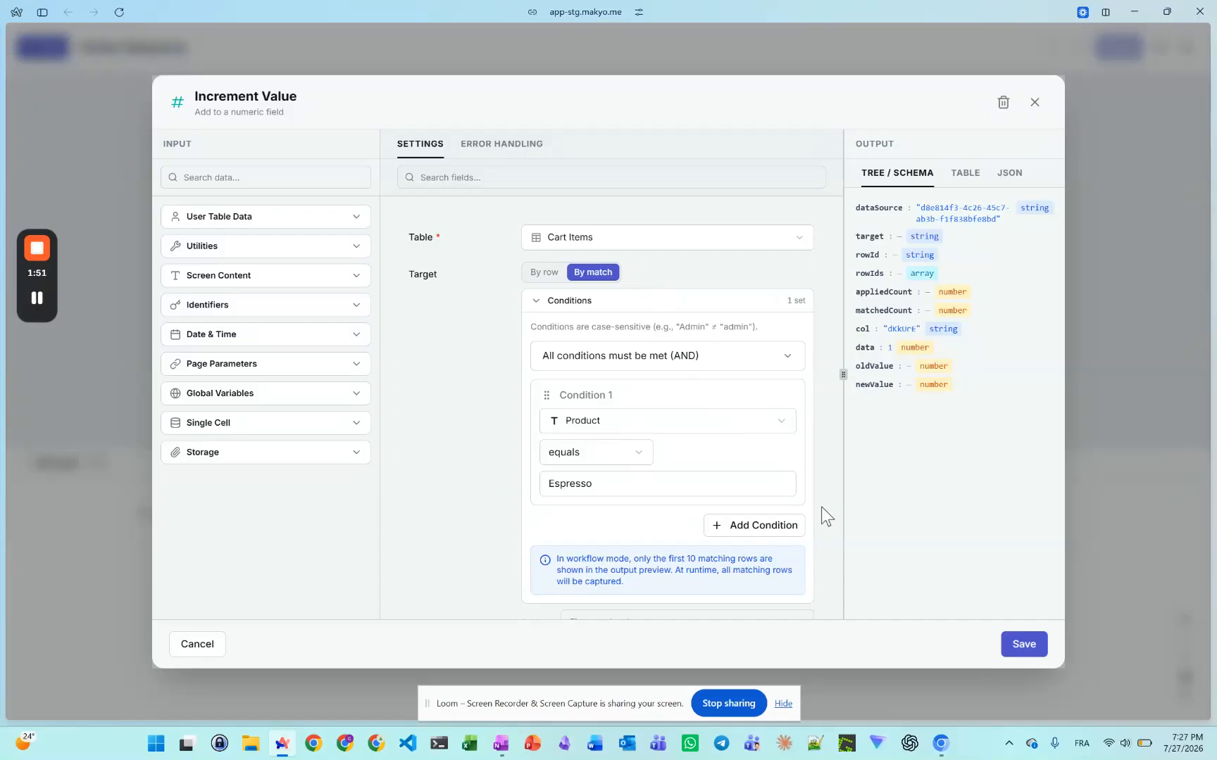
scroll(821, 507, "down", 3)
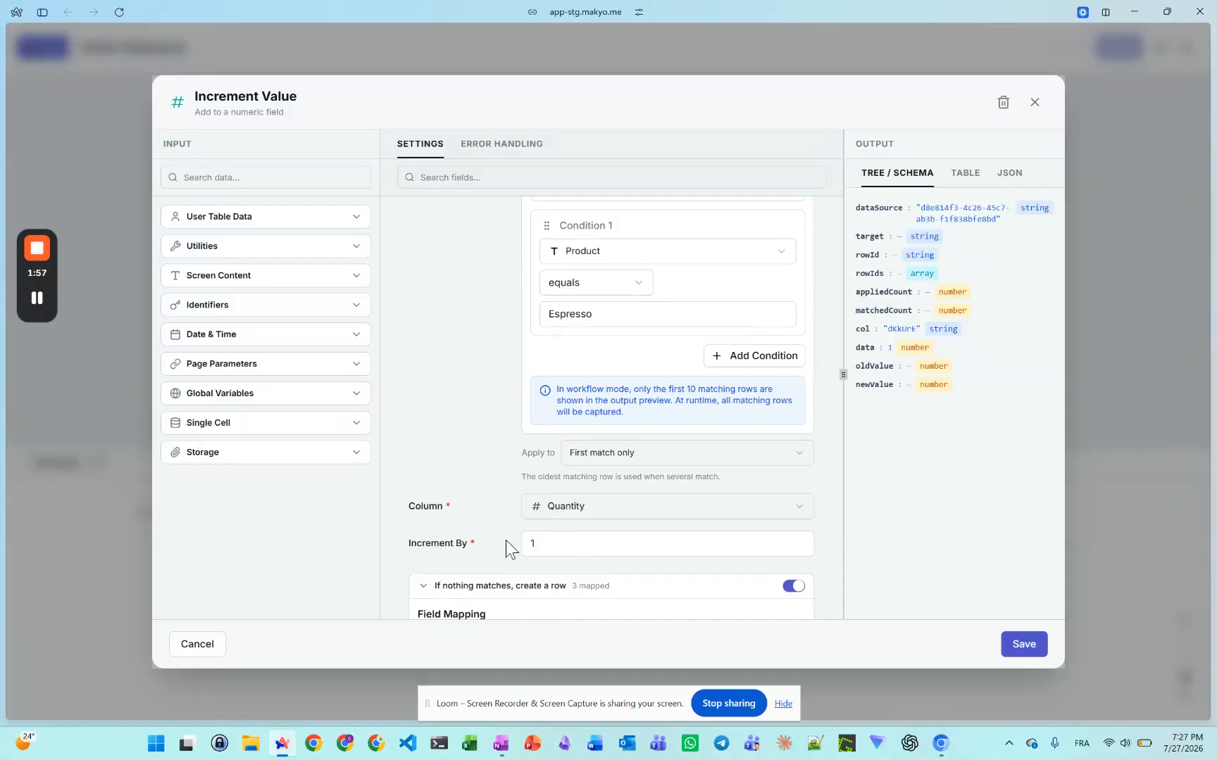
scroll(728, 503, "up", 1)
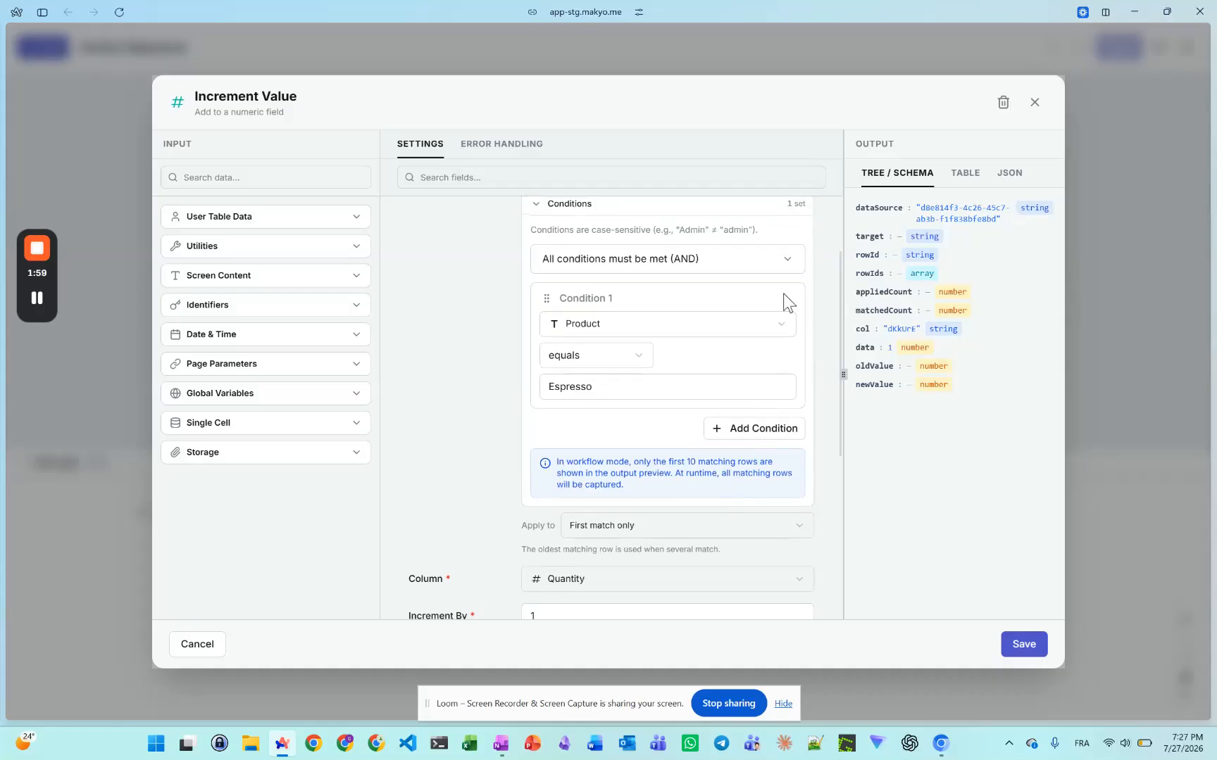
scroll(735, 378, "up", 2)
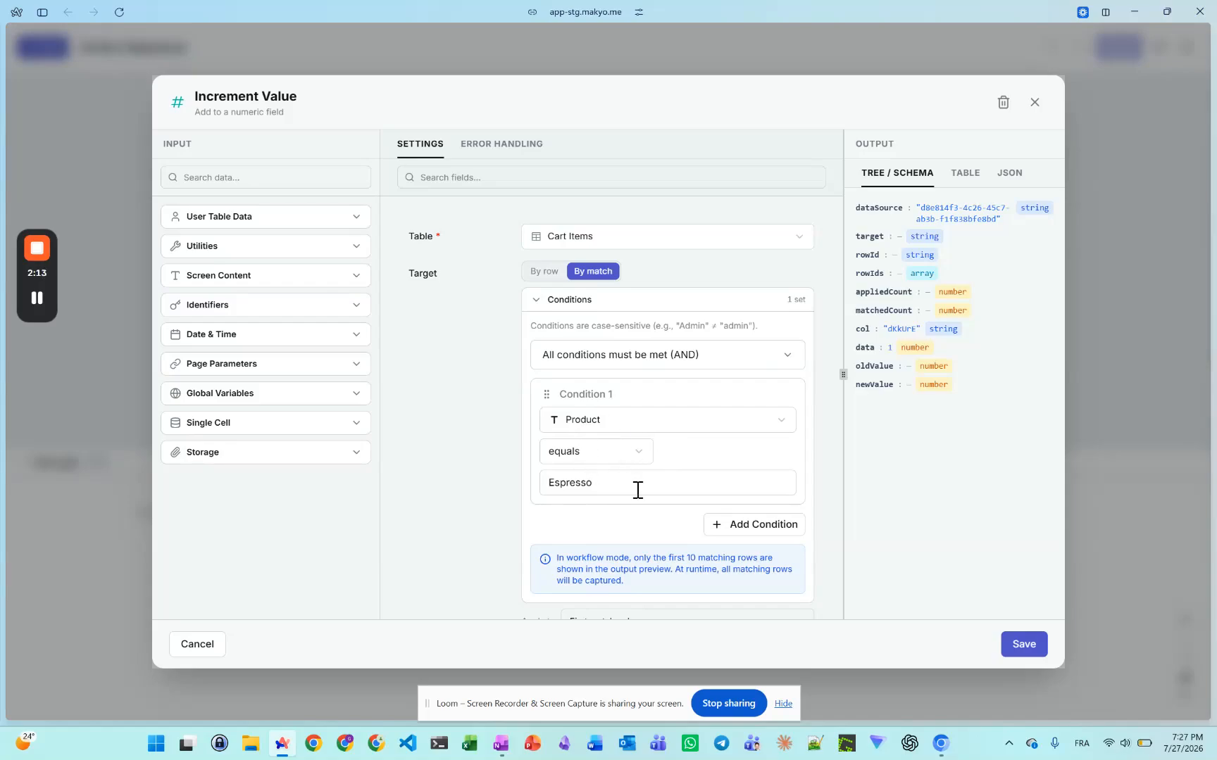
scroll(637, 490, "down", 3)
scroll(636, 491, "down", 1)
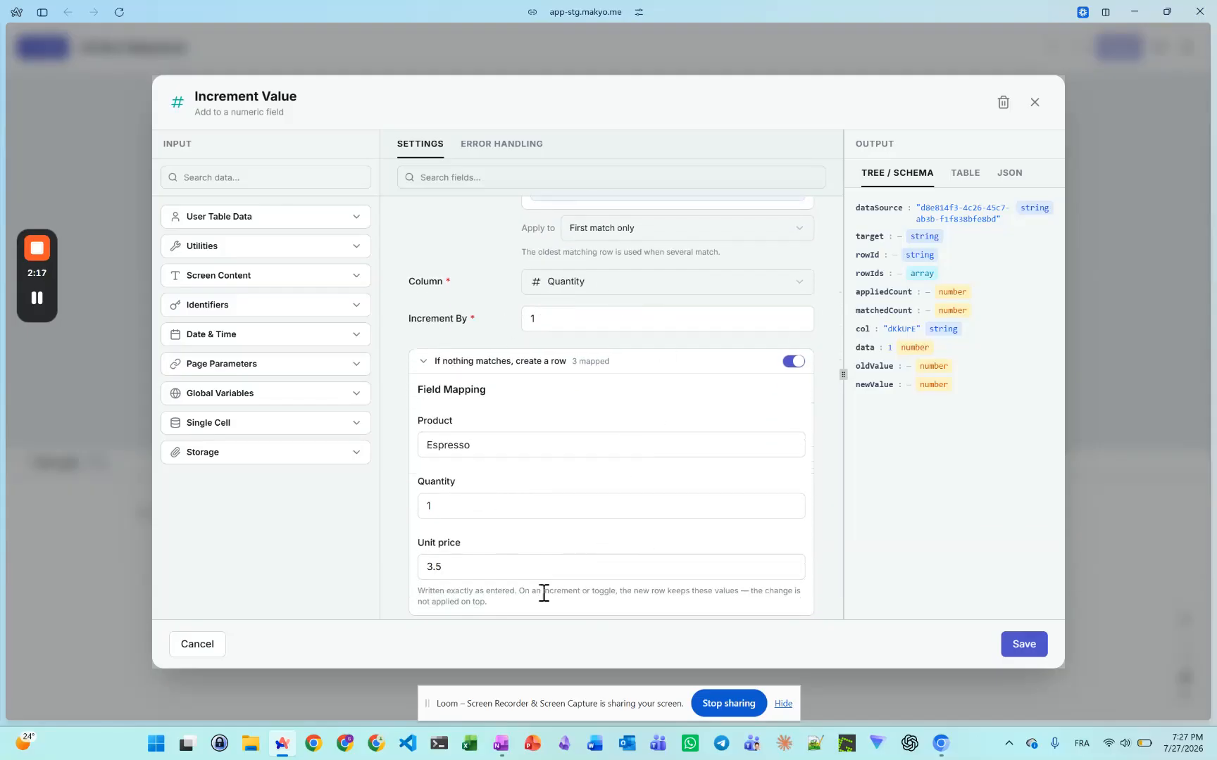
scroll(590, 601, "down", 1)
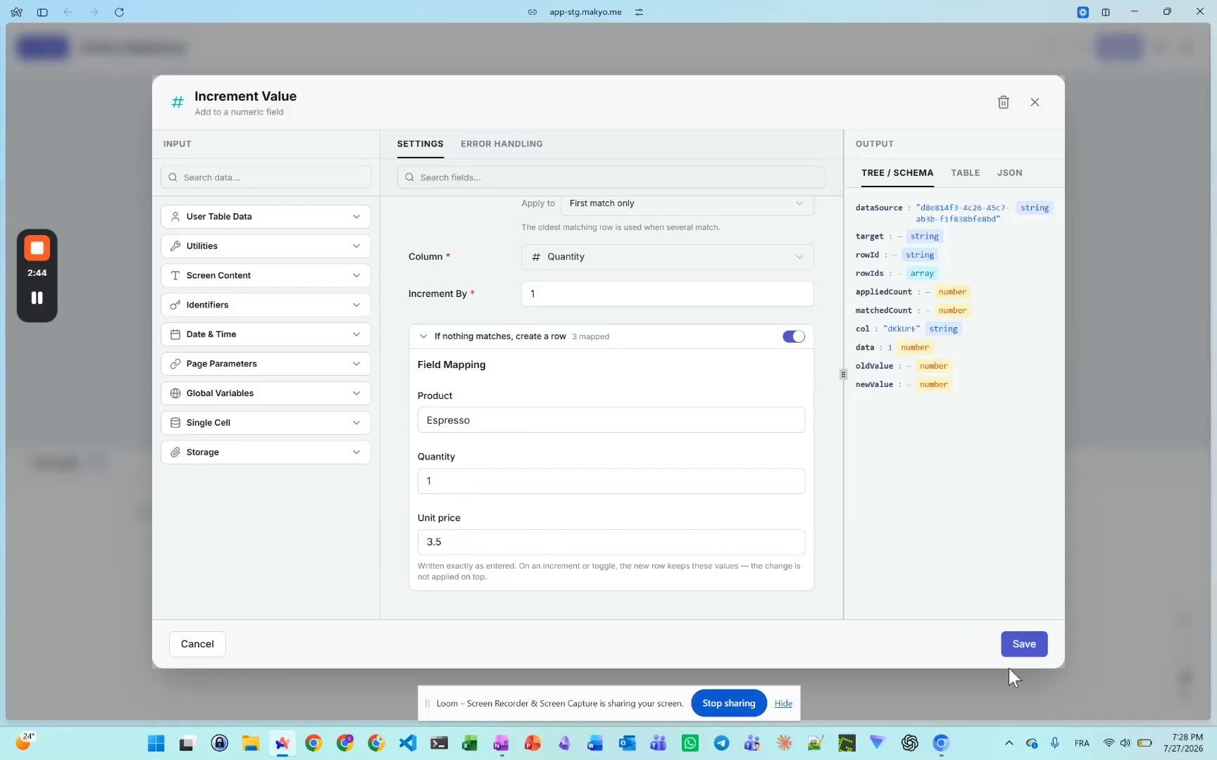
left_click(1027, 654)
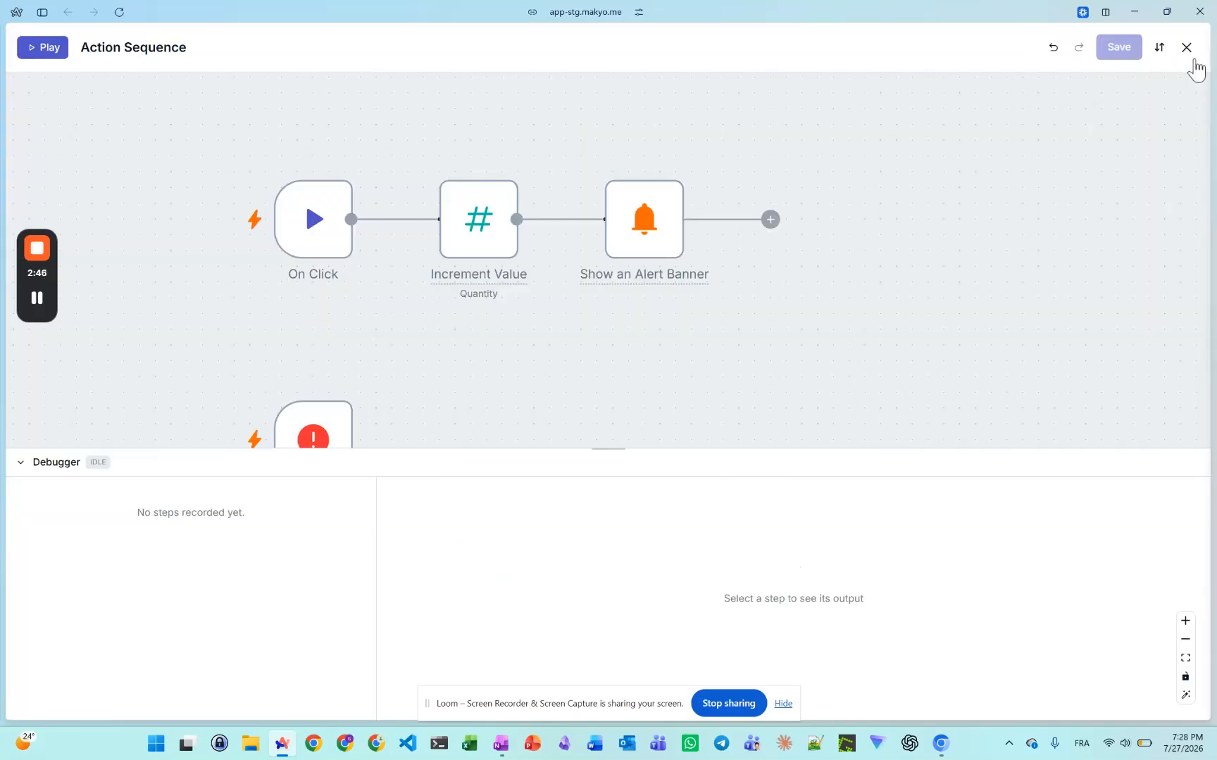
left_click(1192, 56)
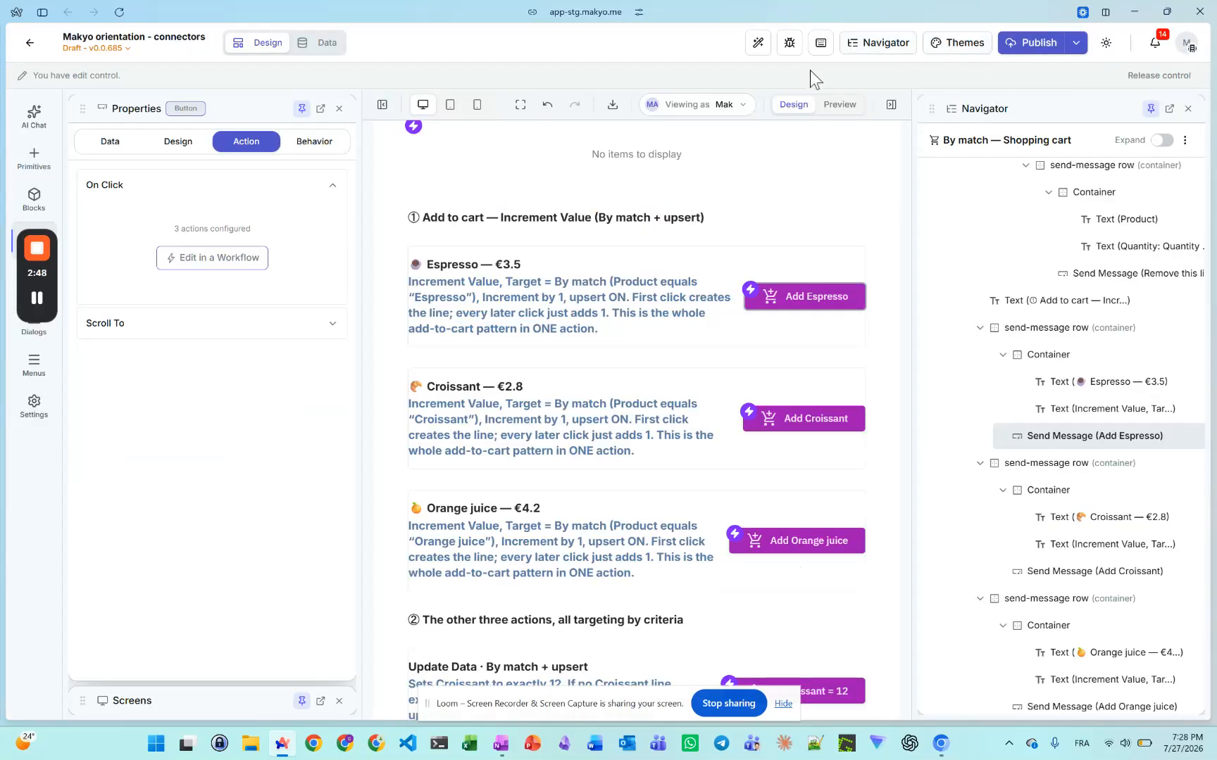
- Test adding an Espresso to the cart in preview mode and dismiss the alert banner
left_click(837, 114)
left_click(785, 310)
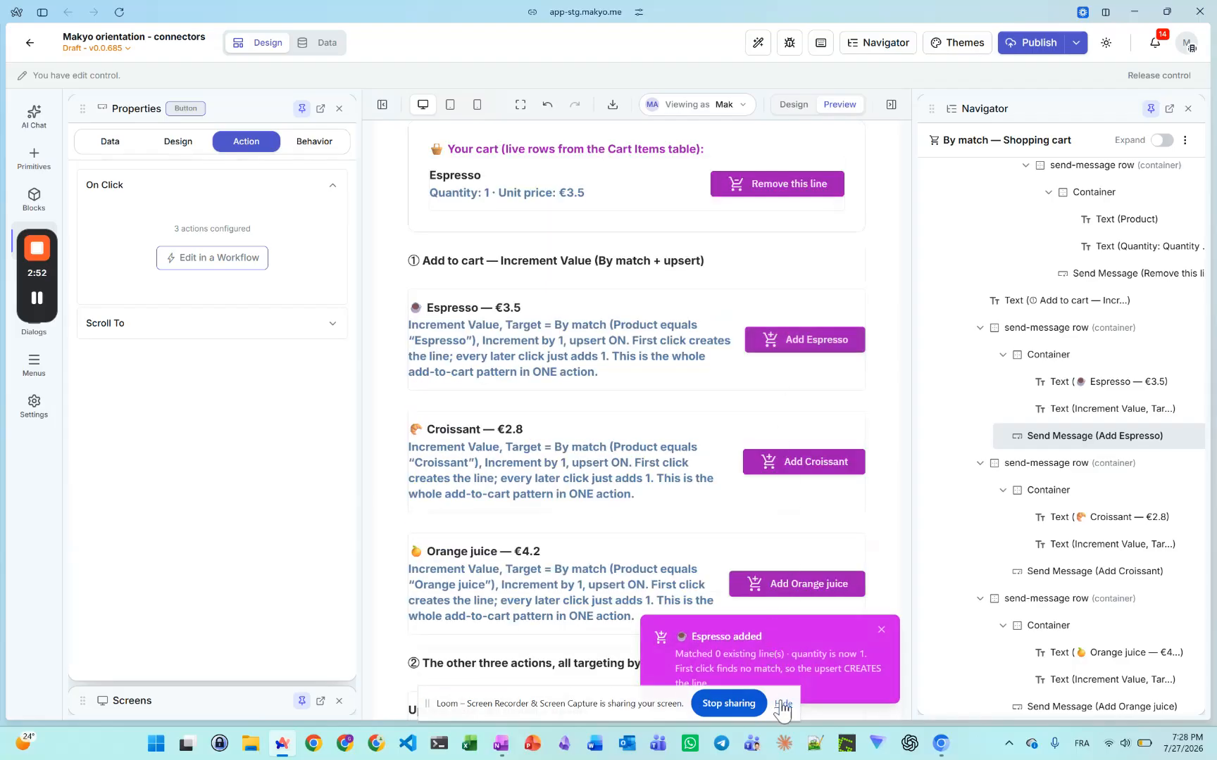
left_click(782, 703)
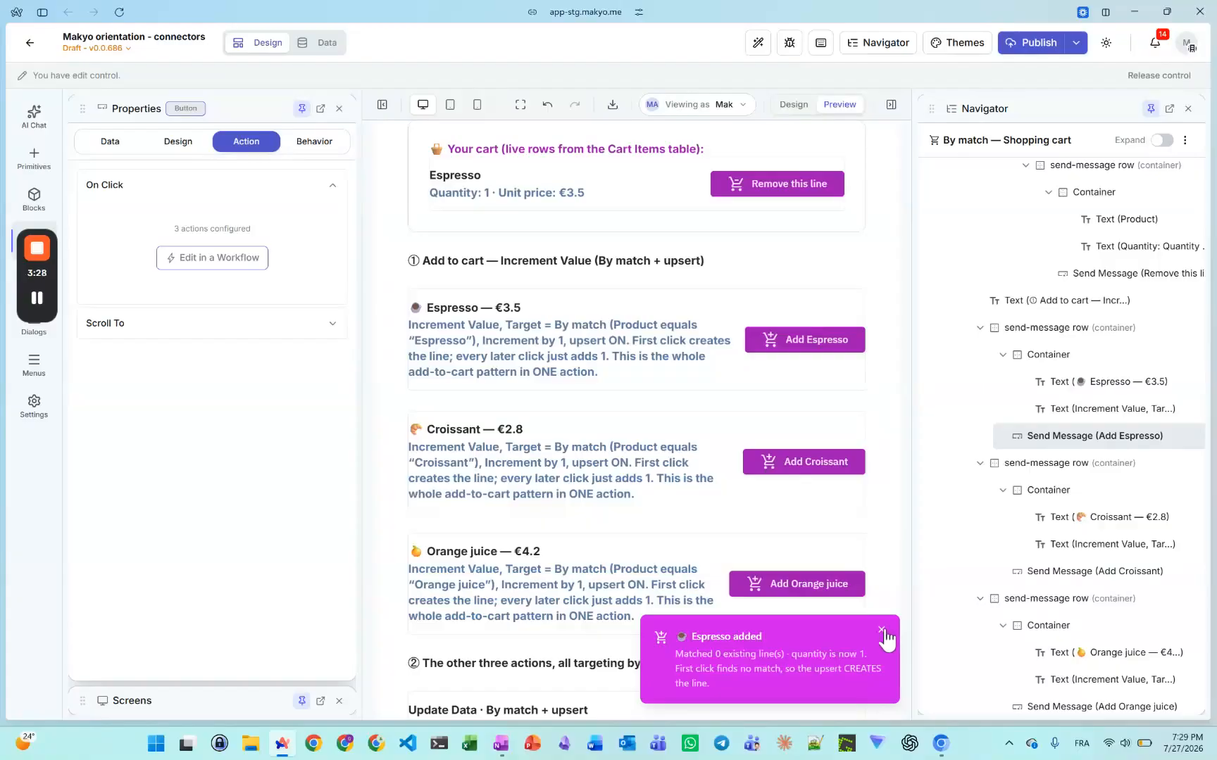
left_click(880, 631)
- View the Add Croissant button's On Click workflow from design mode and close it
scroll(875, 529, "down", 1)
left_click(794, 104)
left_click(788, 427)
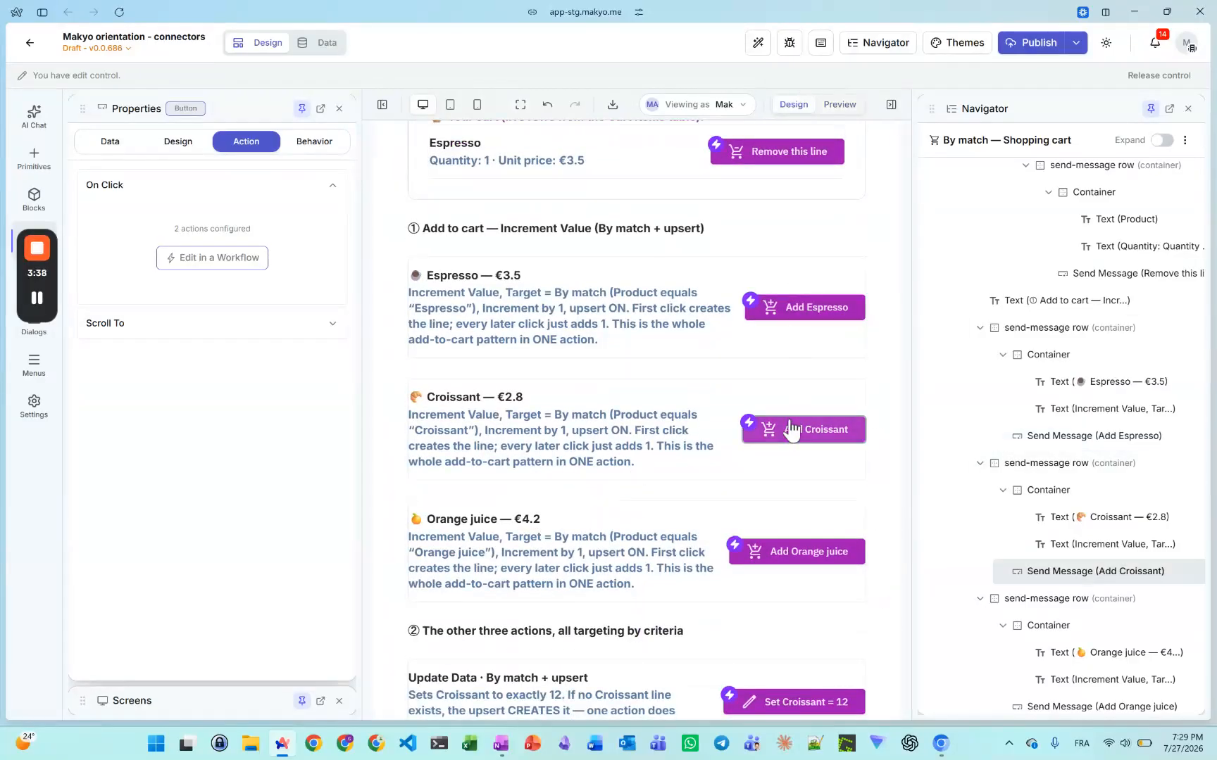
left_click(193, 271)
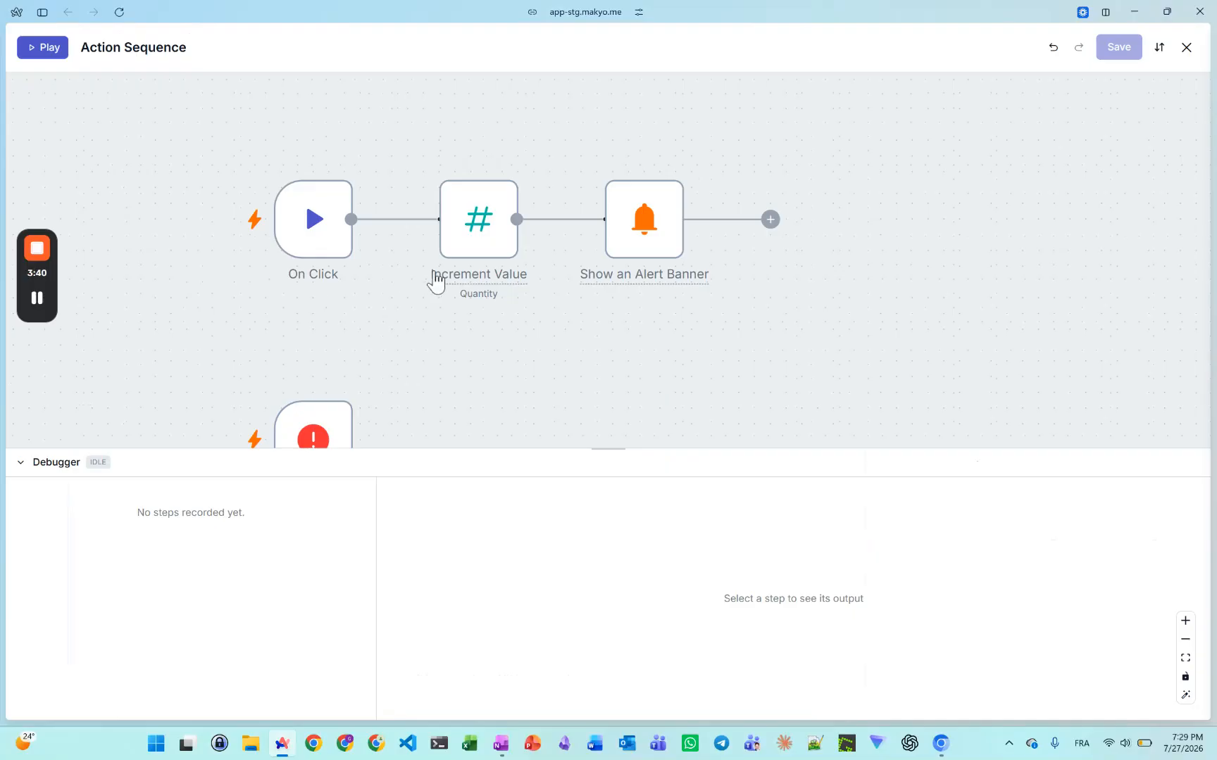
mouse_move(644, 243)
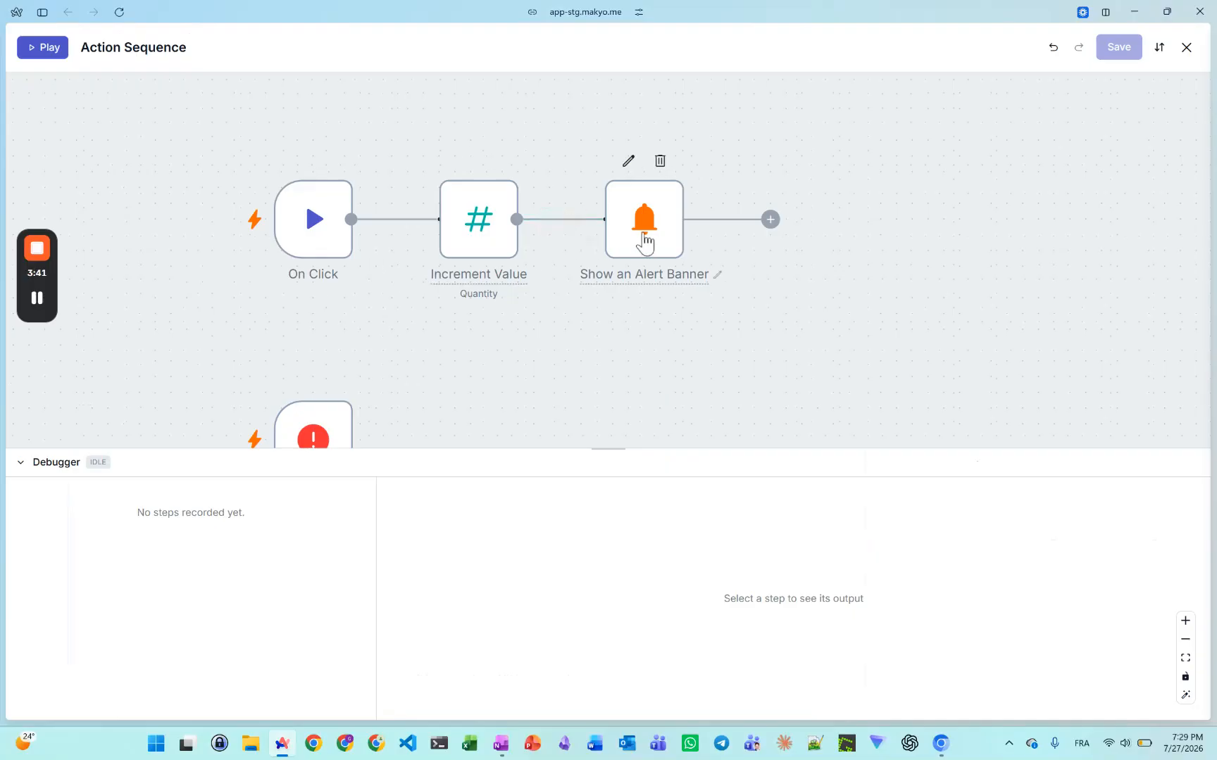
left_click(1186, 47)
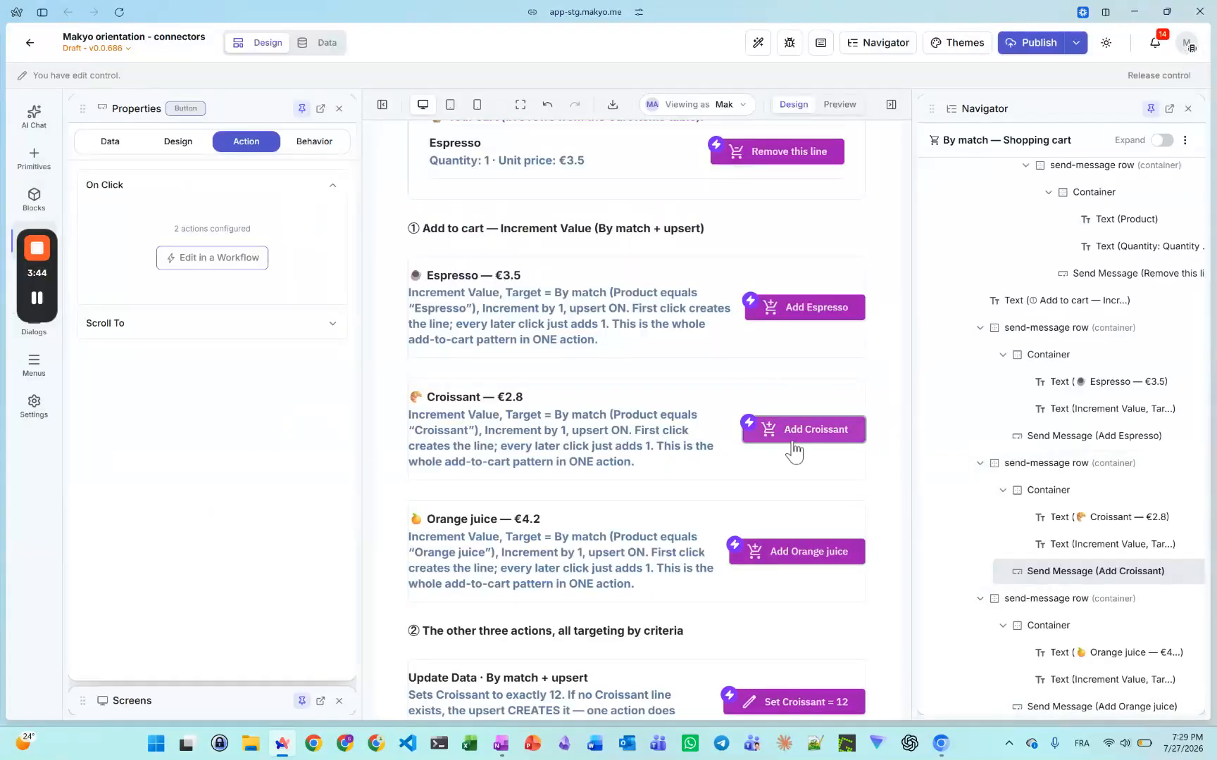
- View the Add Orange juice button's On Click workflow and close it
left_click(807, 551)
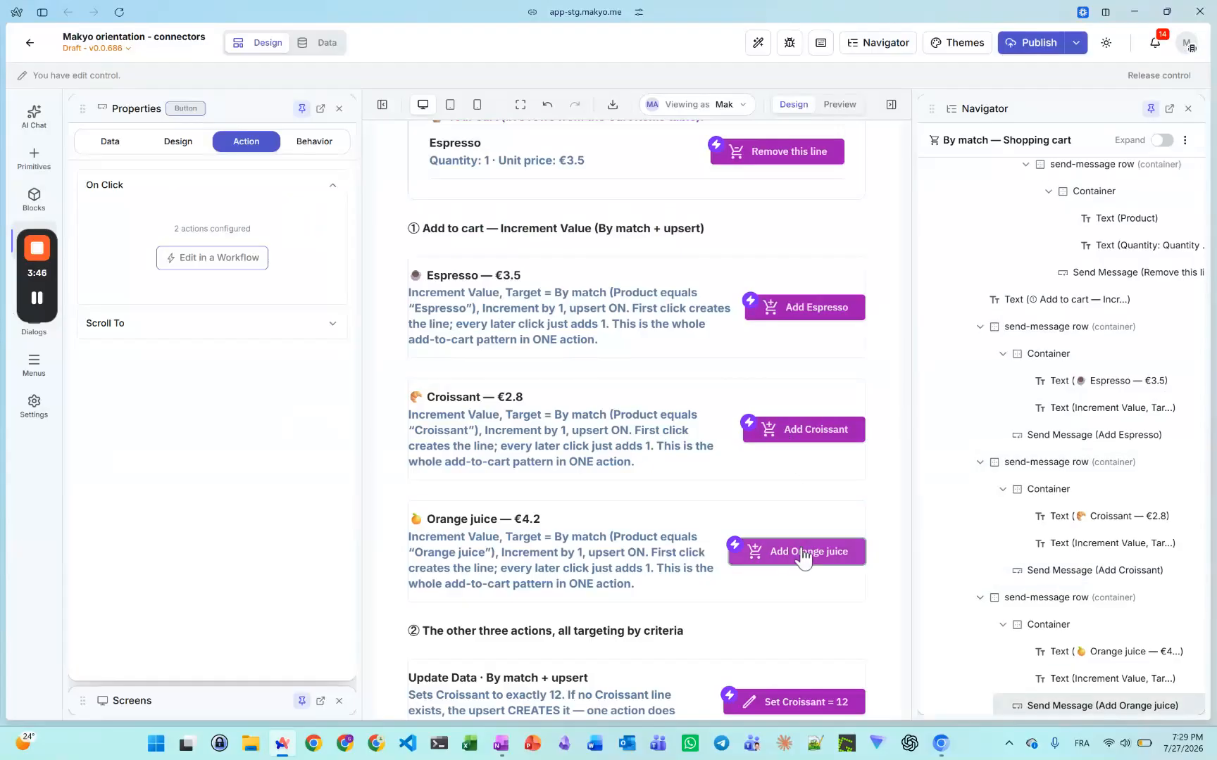
left_click(243, 262)
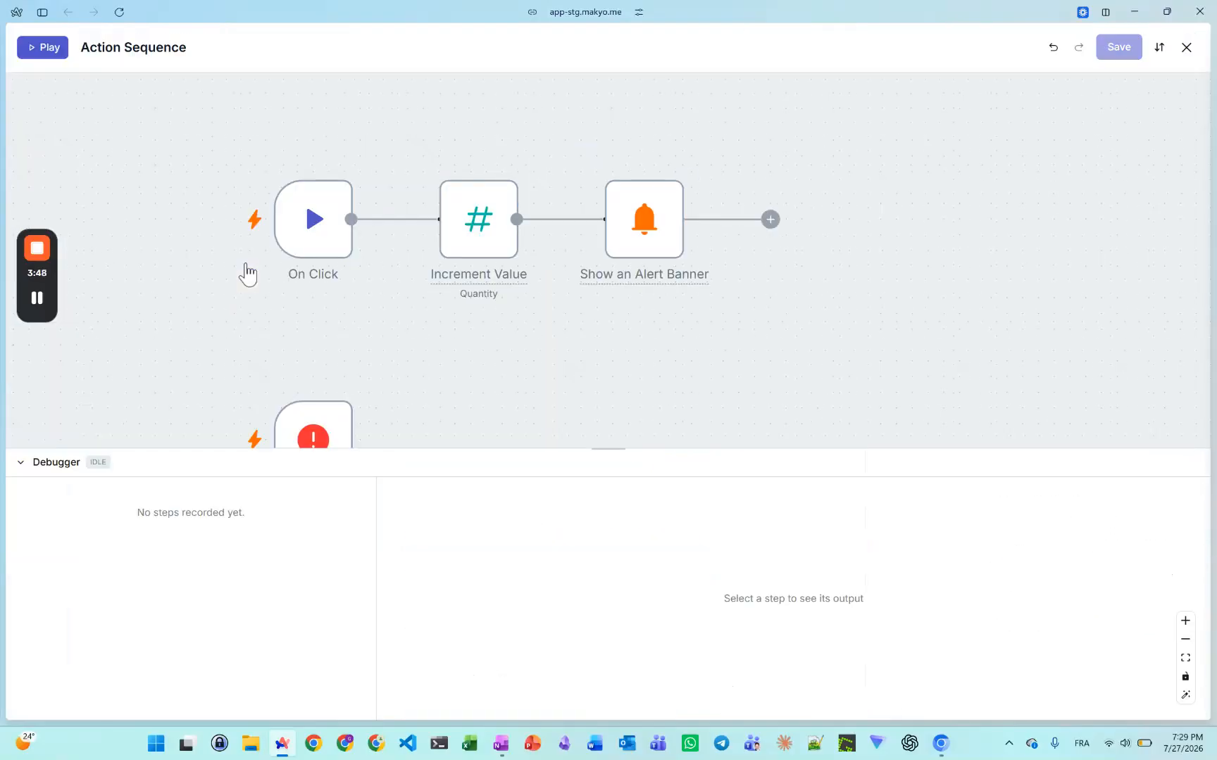
left_click(1186, 48)
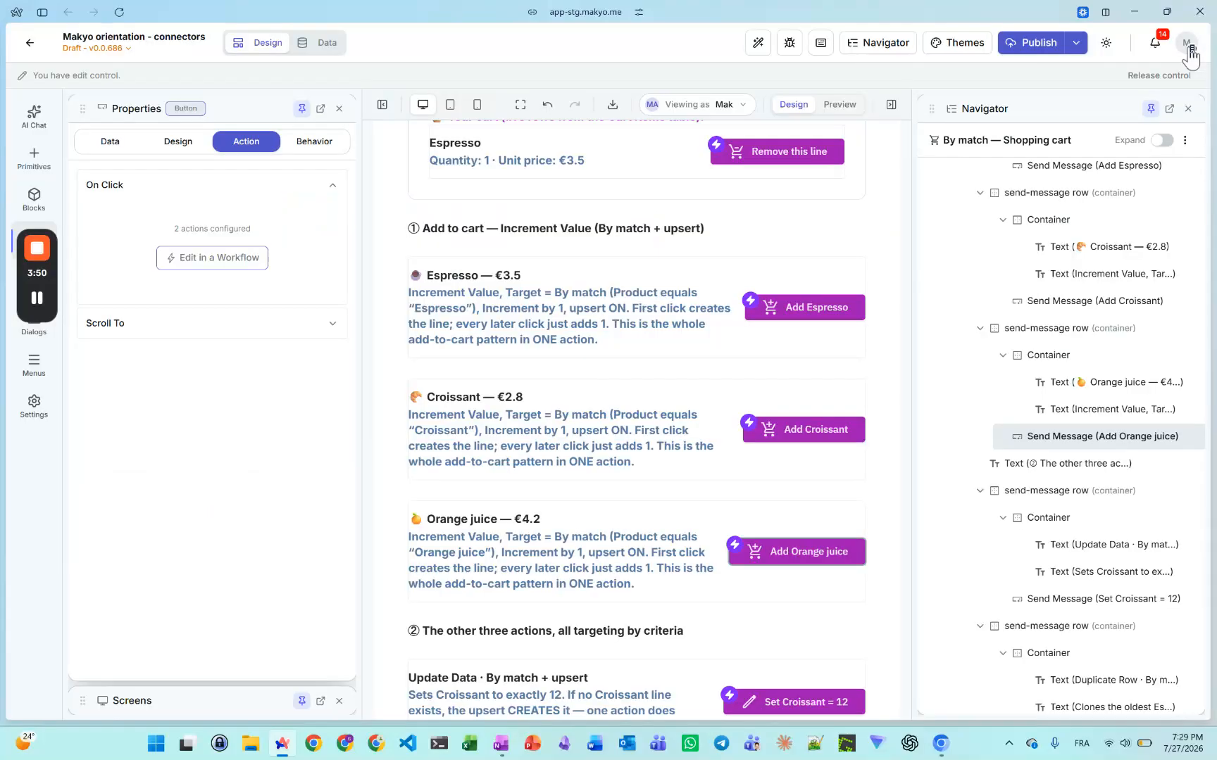
- Review the live cart and the Update Data, Duplicate Row and Delete Row examples in preview, then return to design mode
left_click(841, 105)
scroll(798, 320, "up", 3)
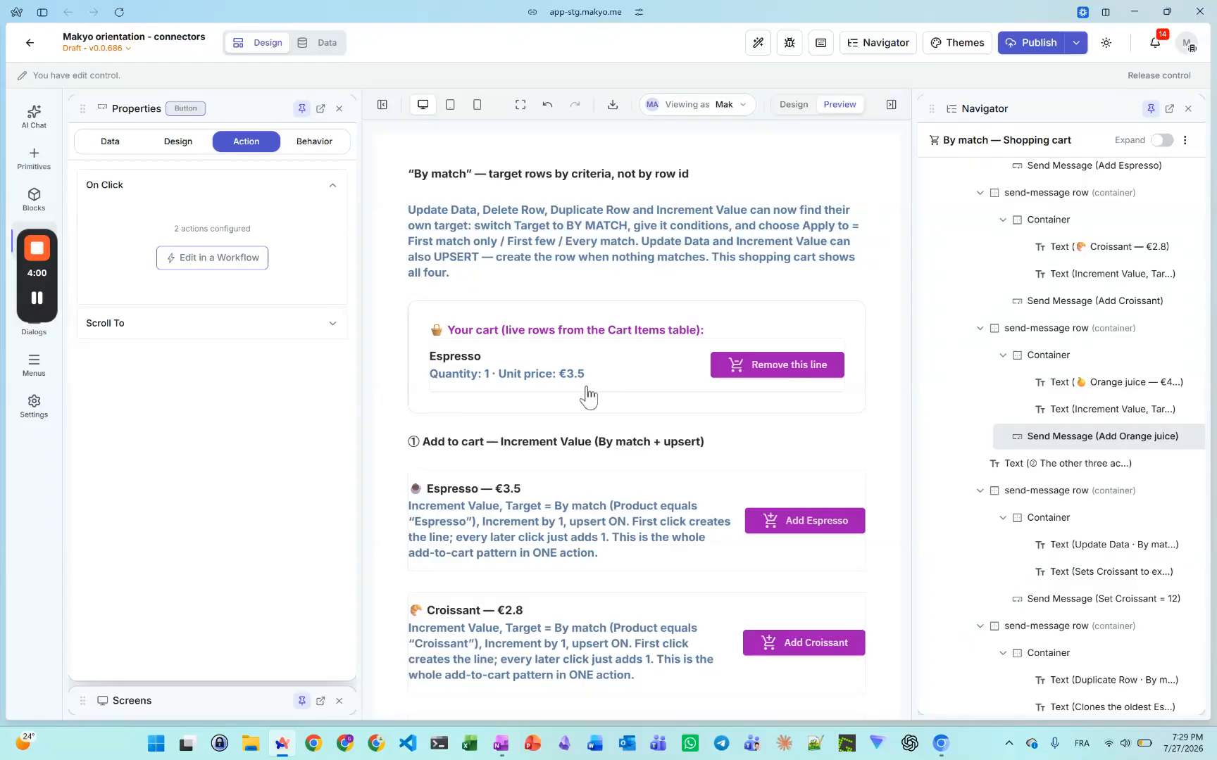
scroll(589, 396, "down", 2)
scroll(588, 397, "down", 6)
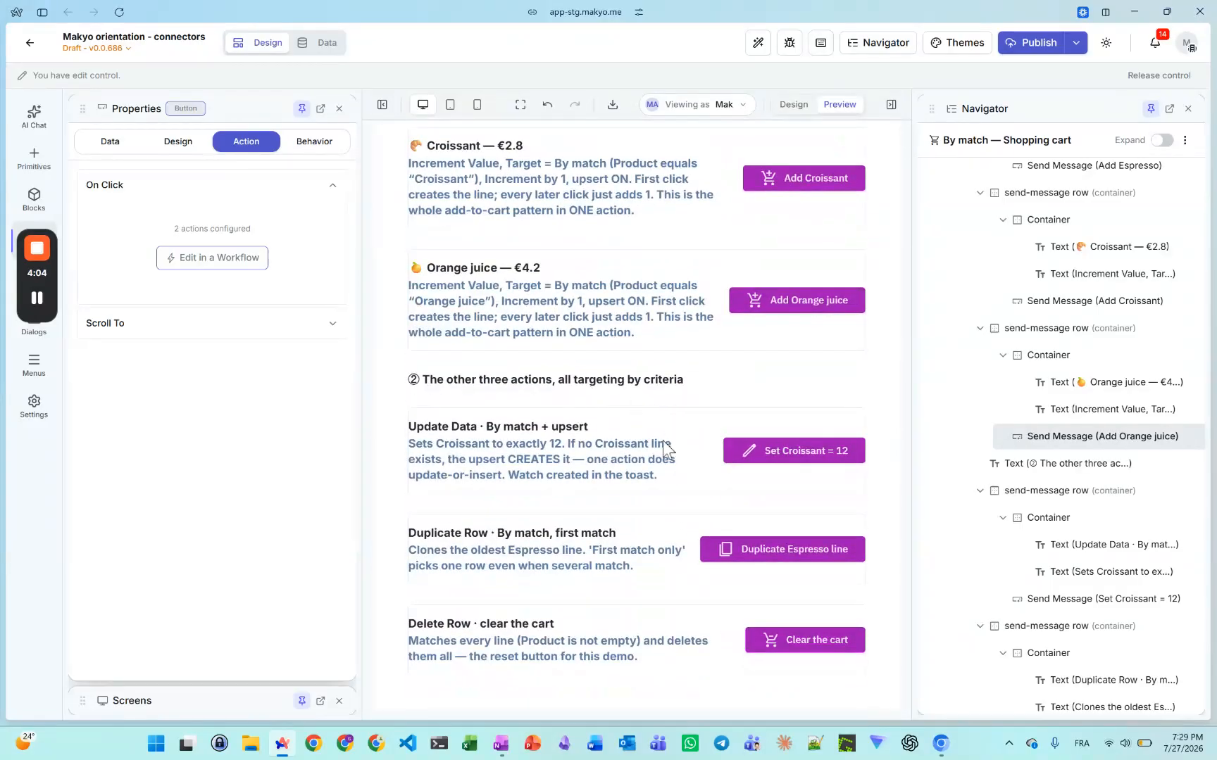
left_click(796, 105)
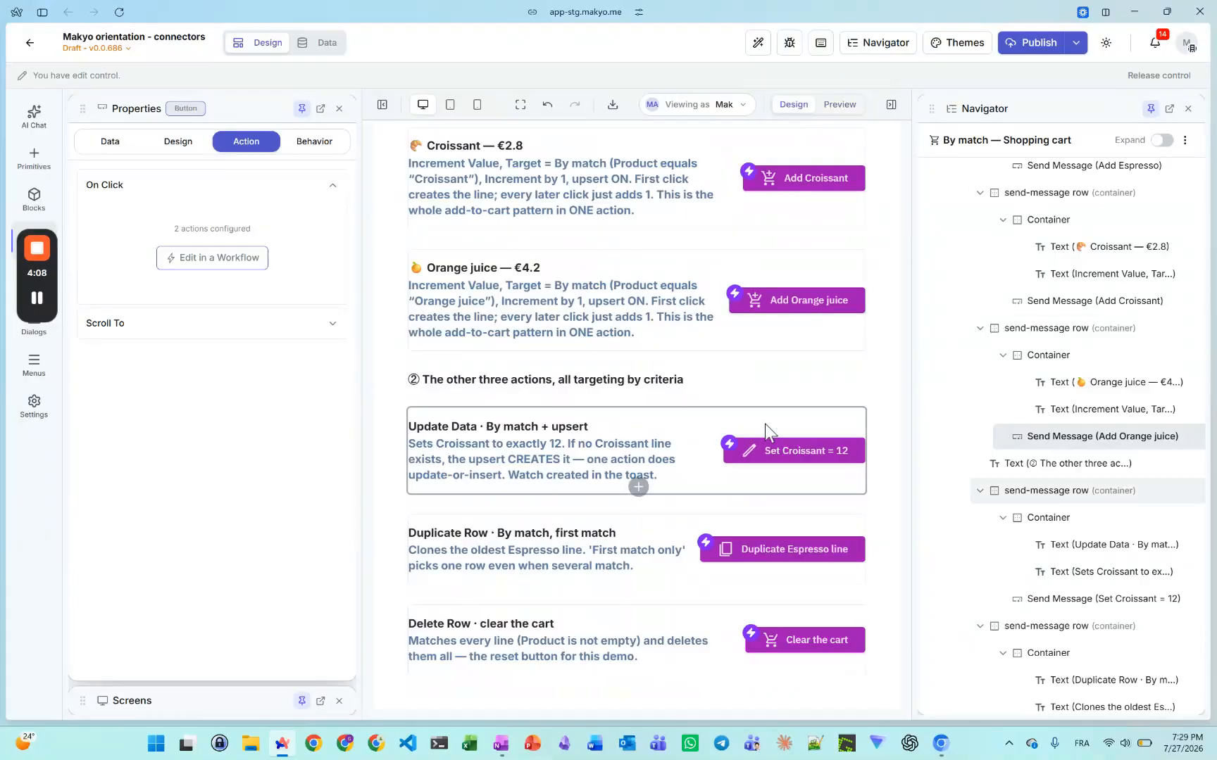
- Open the Update Data action in the Set Croissant = 12 button's On Click workflow and examine its match conditions and Apply to options
left_click(790, 458)
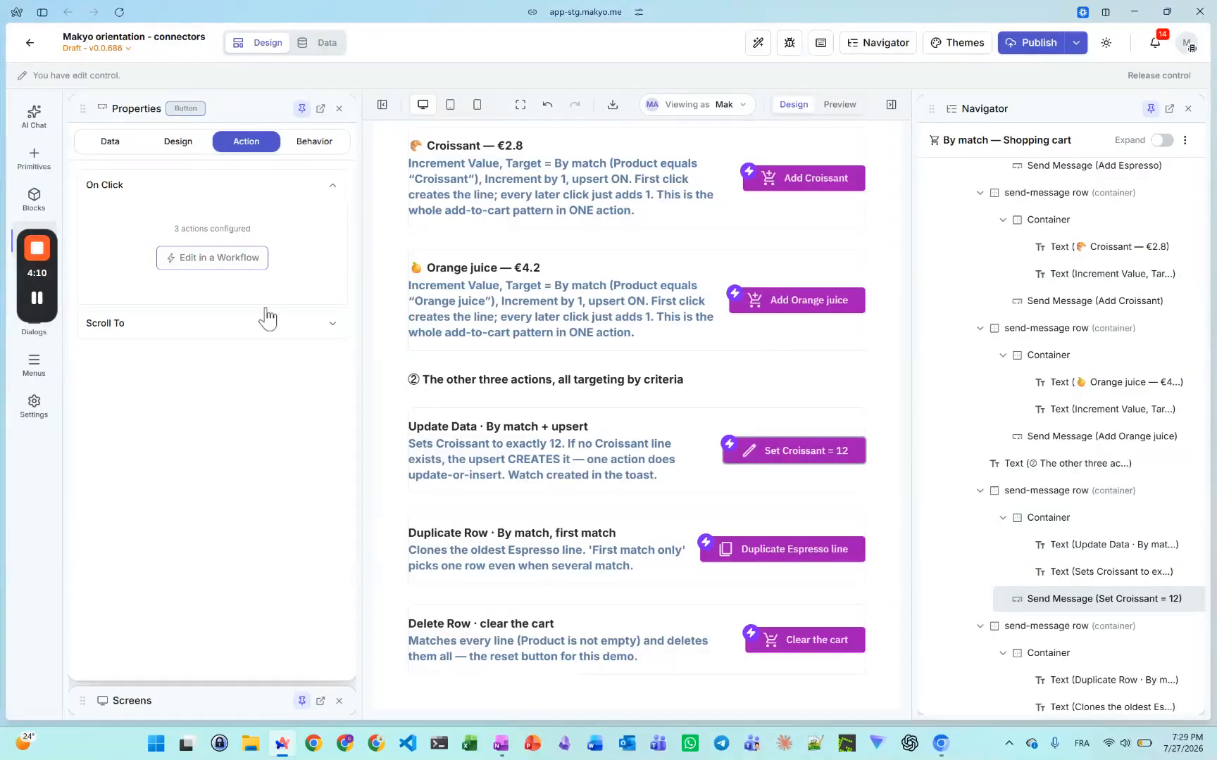
left_click(229, 263)
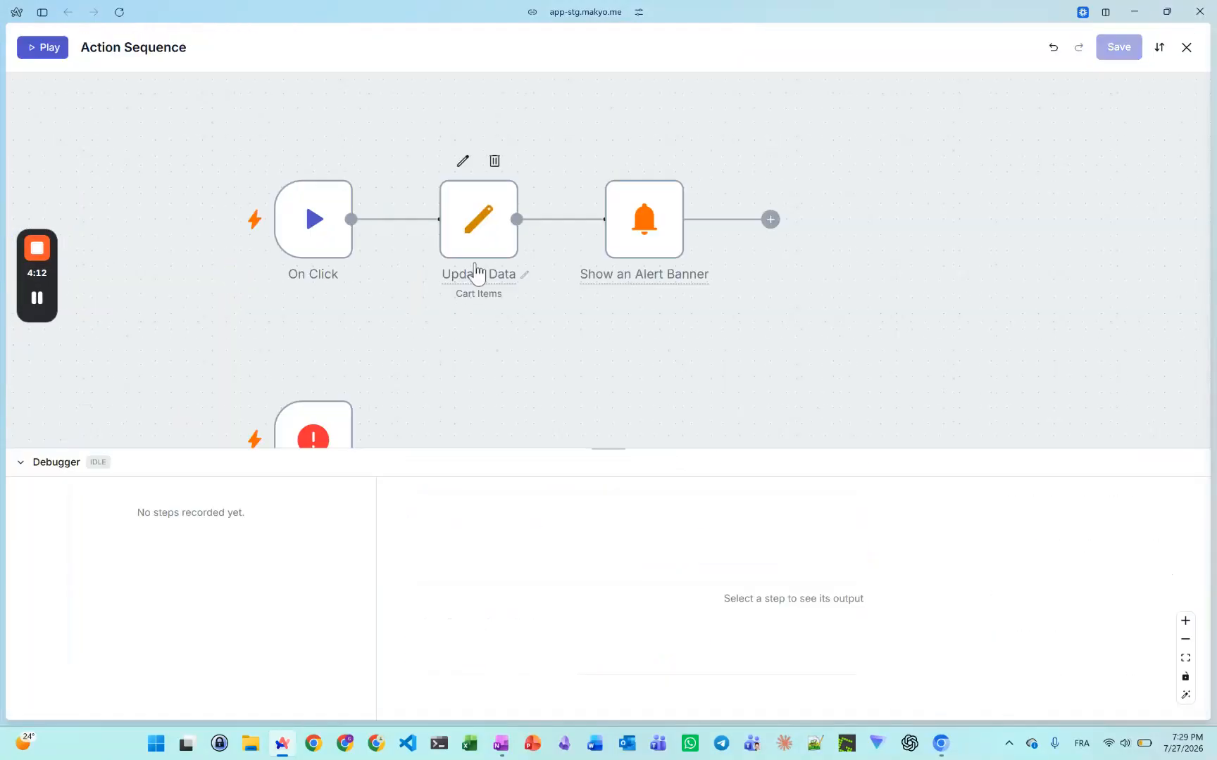
left_click(488, 231)
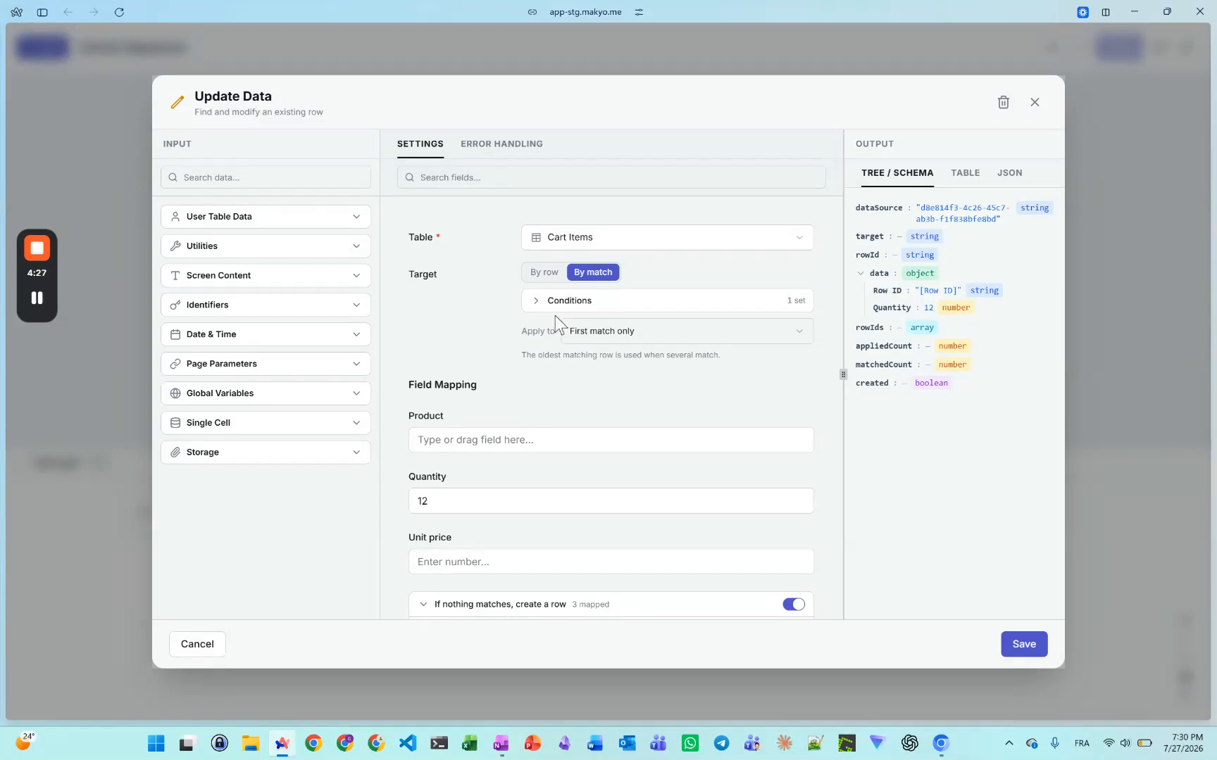
left_click(536, 299)
scroll(536, 299, "down", 1)
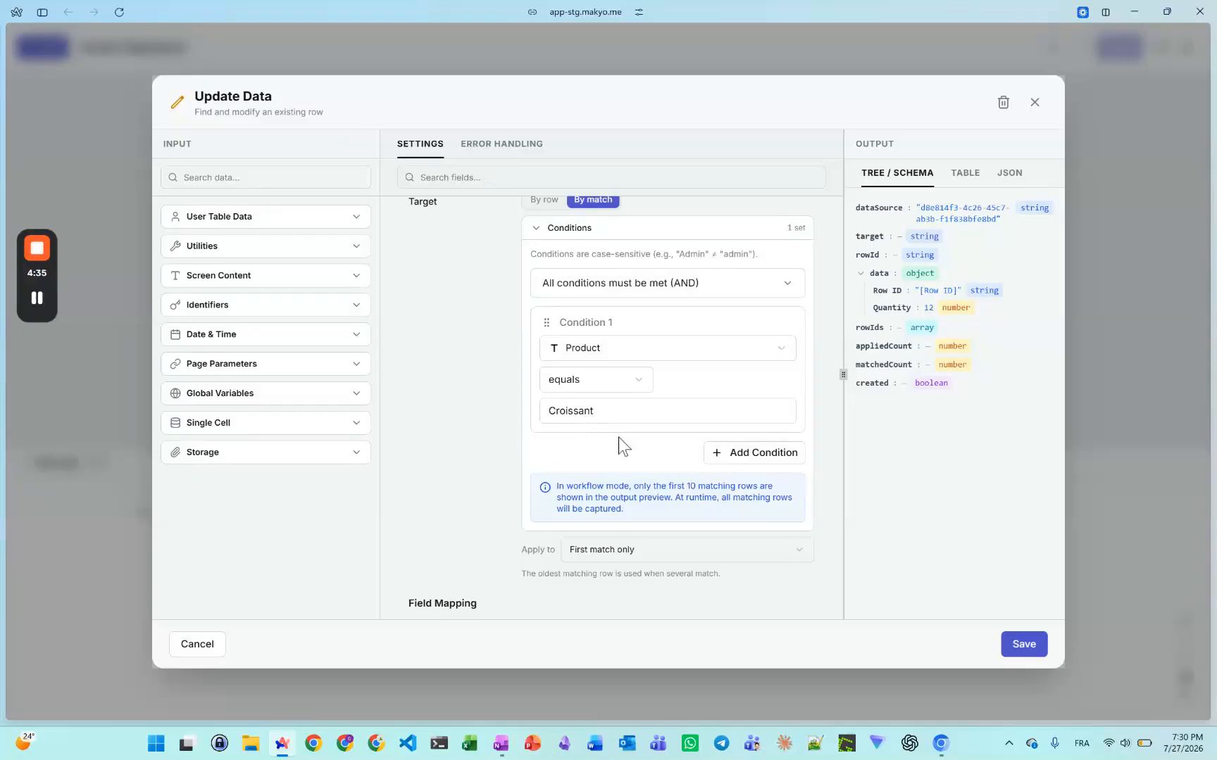
scroll(618, 437, "down", 3)
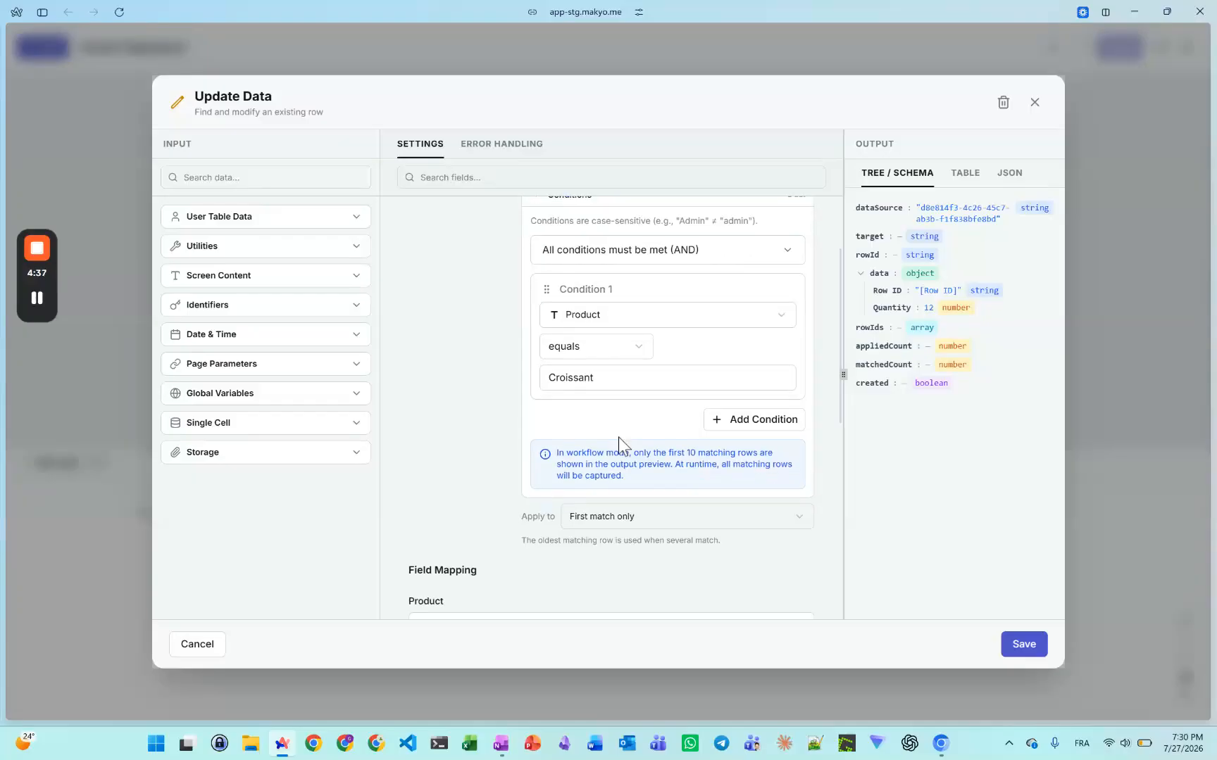
scroll(620, 438, "down", 2)
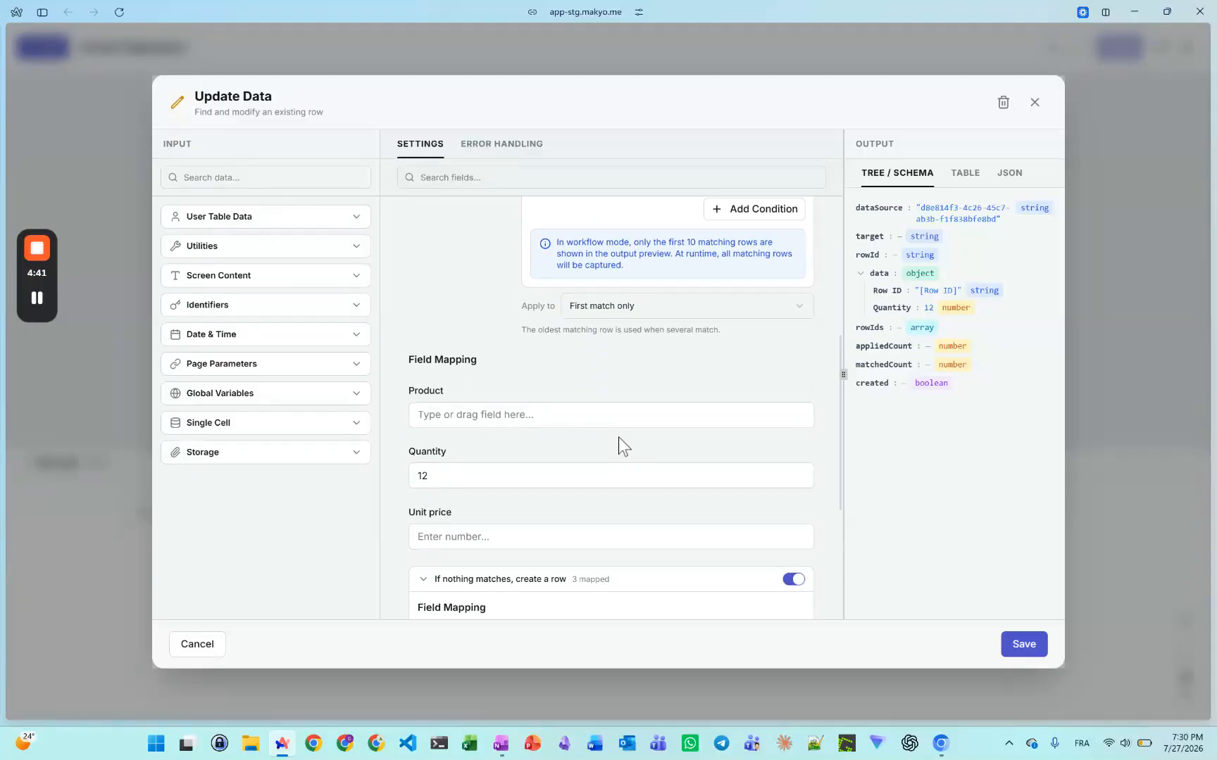
scroll(618, 438, "up", 1)
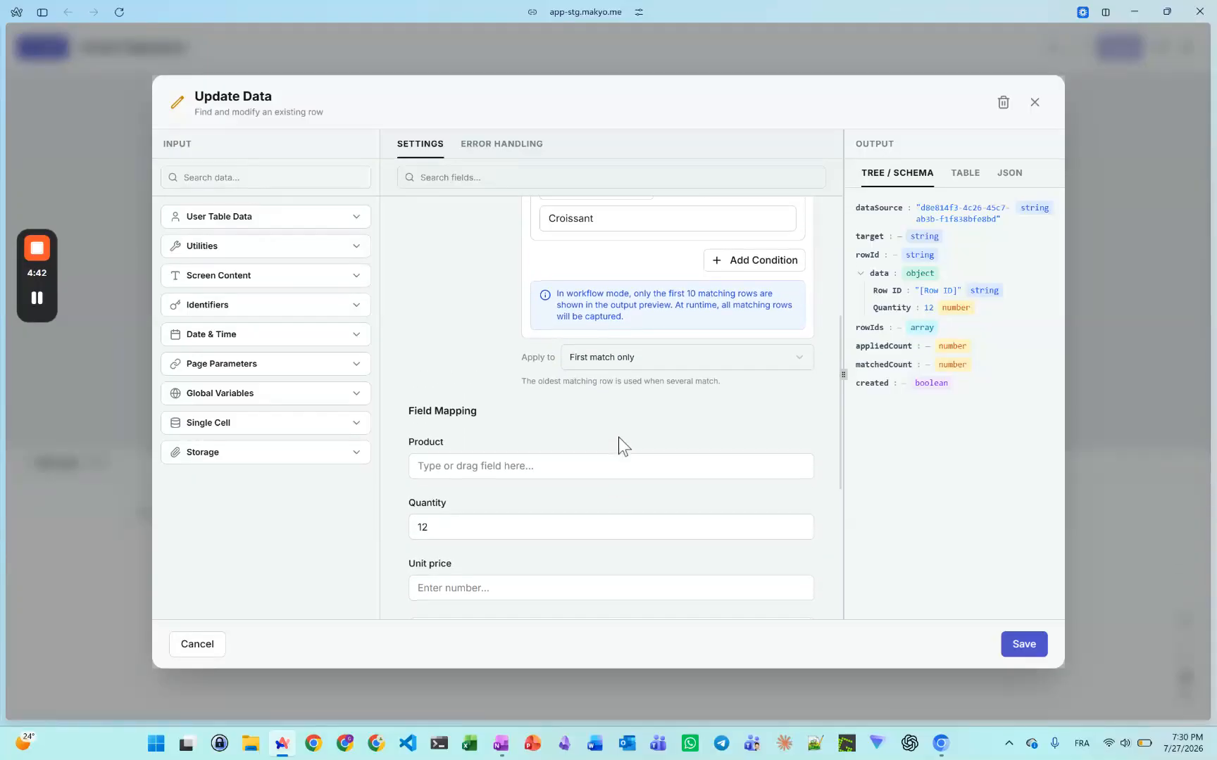
left_click(792, 364)
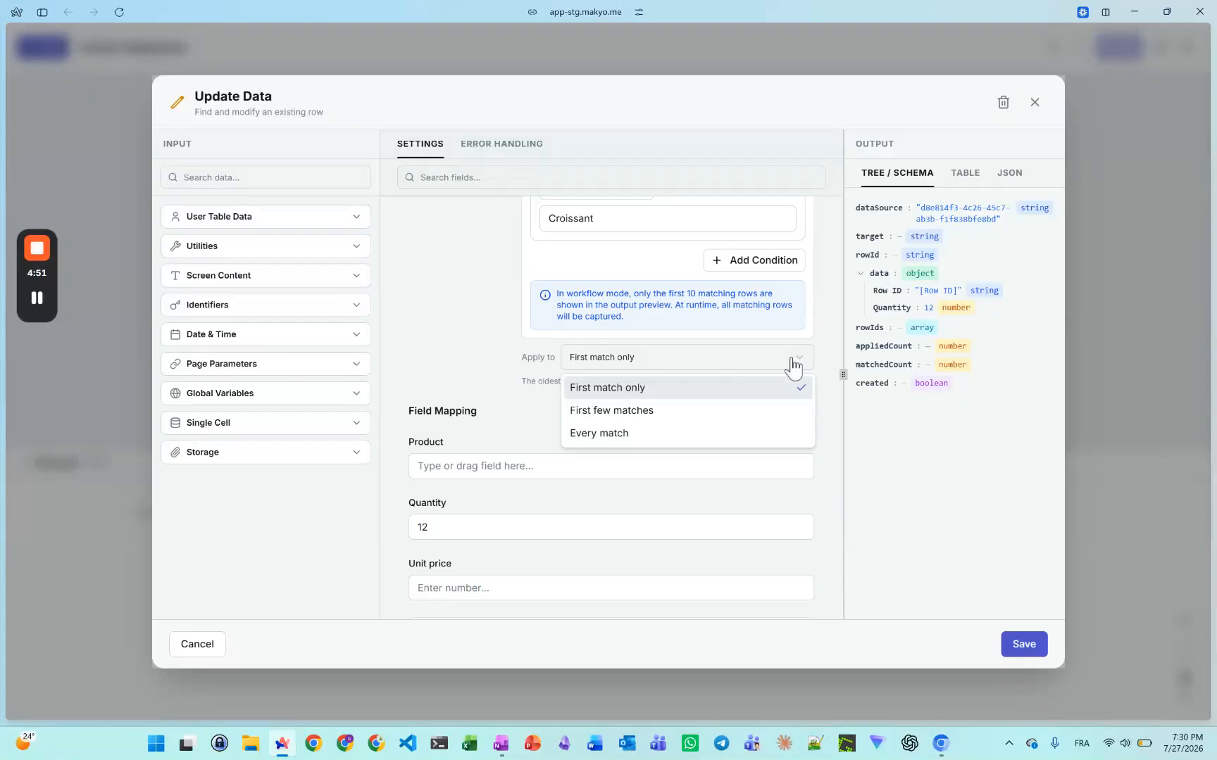
left_click(794, 365)
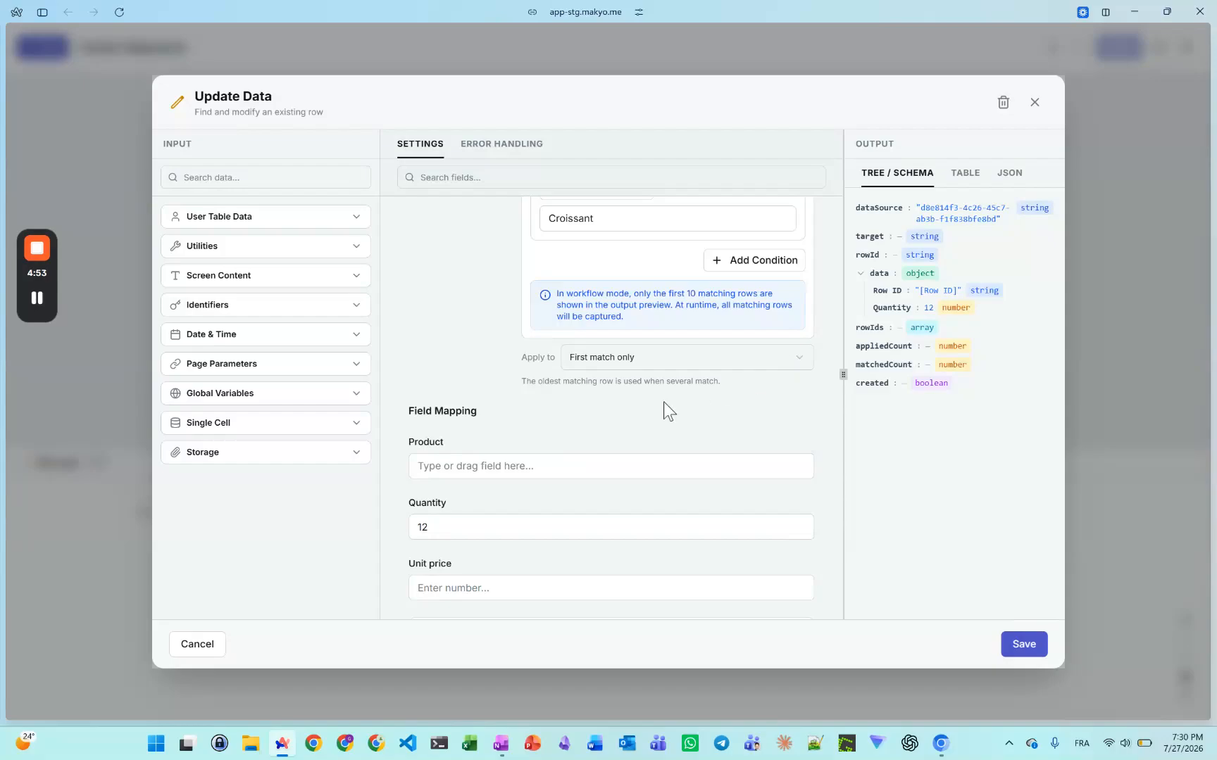
- Review the Update Data field mapping and the values for creating a row when nothing matches, then save the action and close the workflow
scroll(664, 402, "down", 3)
scroll(585, 380, "down", 1)
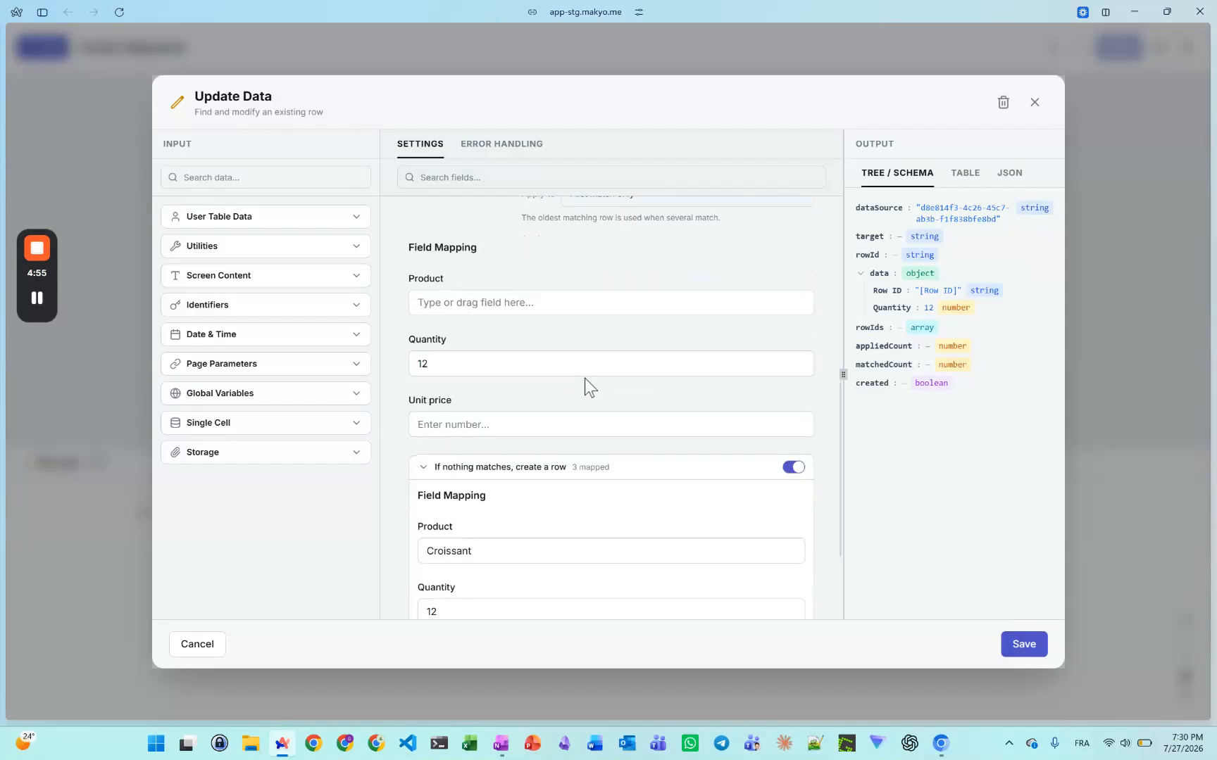
left_click_drag(443, 353, 407, 355)
left_click(457, 354)
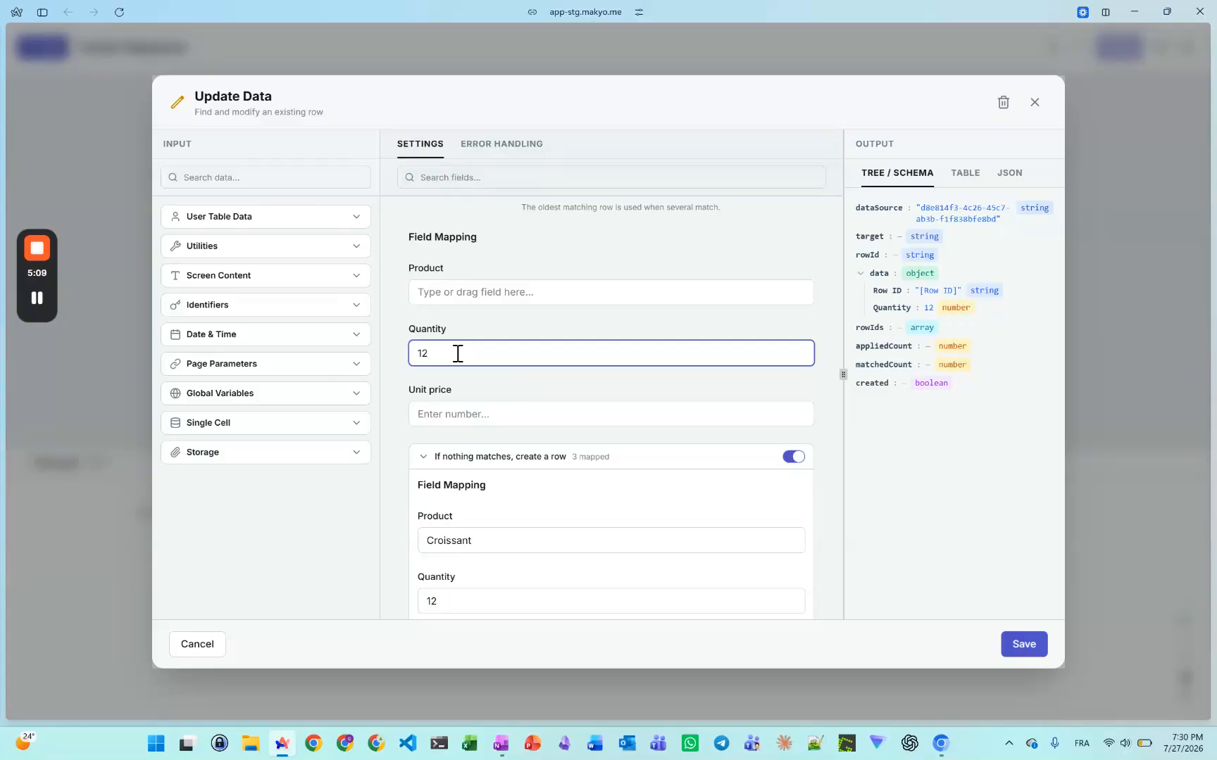
scroll(458, 354, "down", 2)
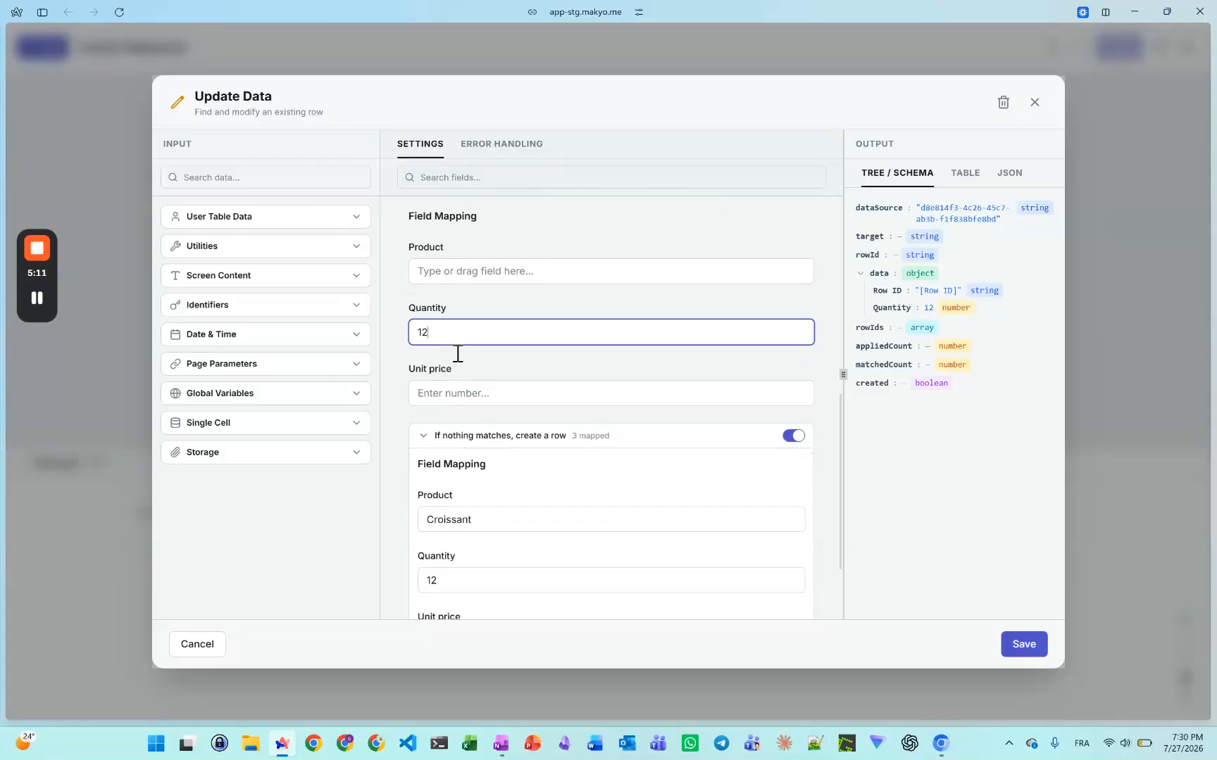
scroll(456, 353, "down", 1)
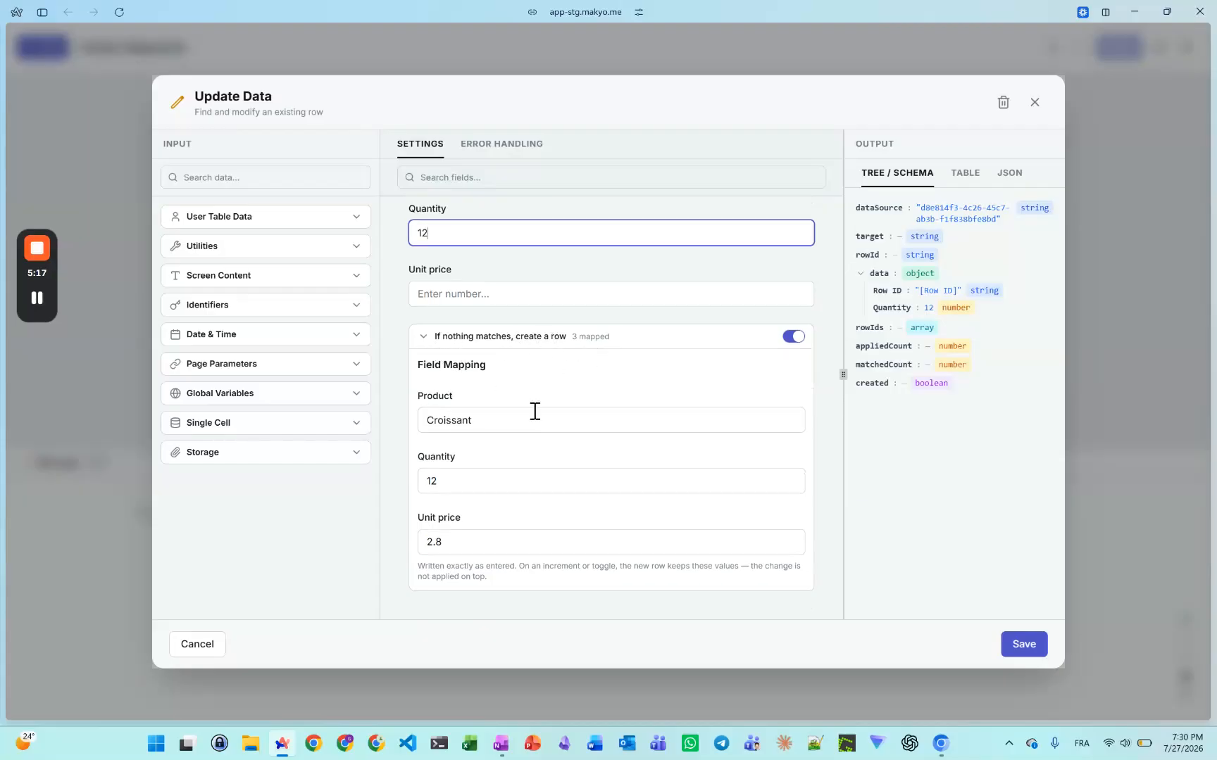
left_click(495, 425)
left_click(470, 480)
left_click(486, 544)
left_click(1019, 645)
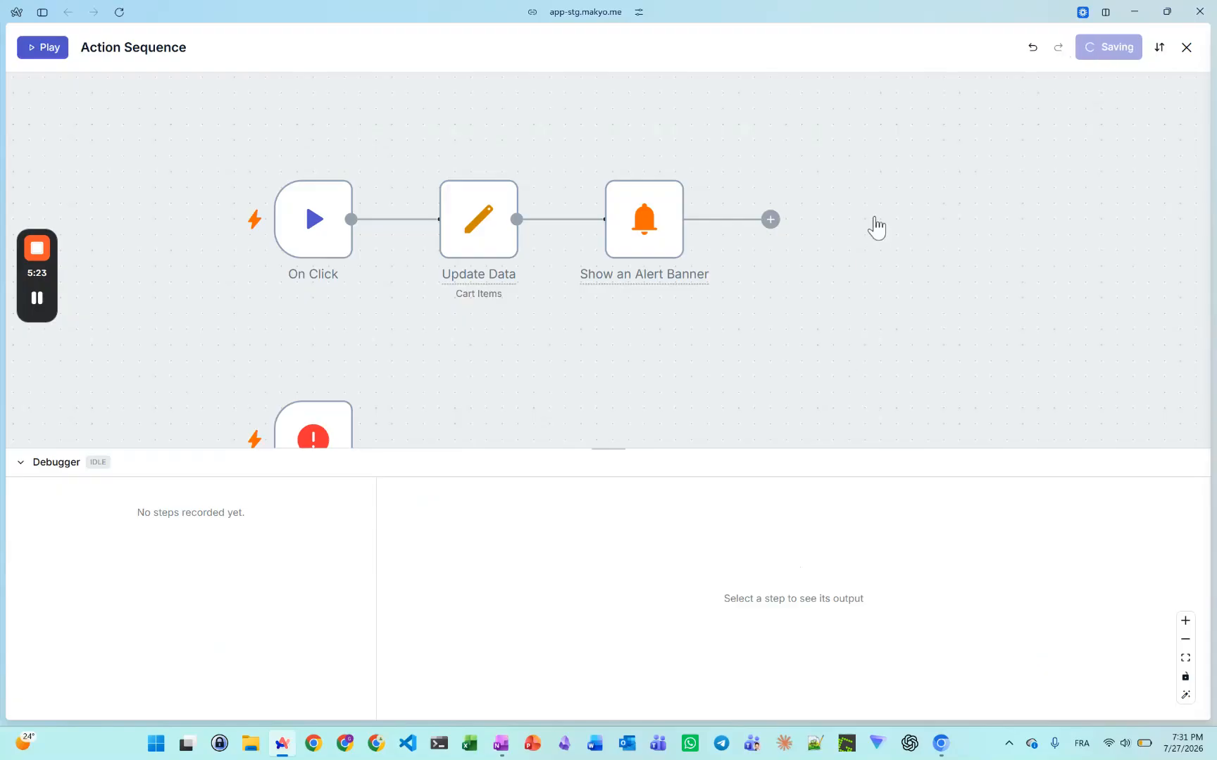
left_click(1188, 48)
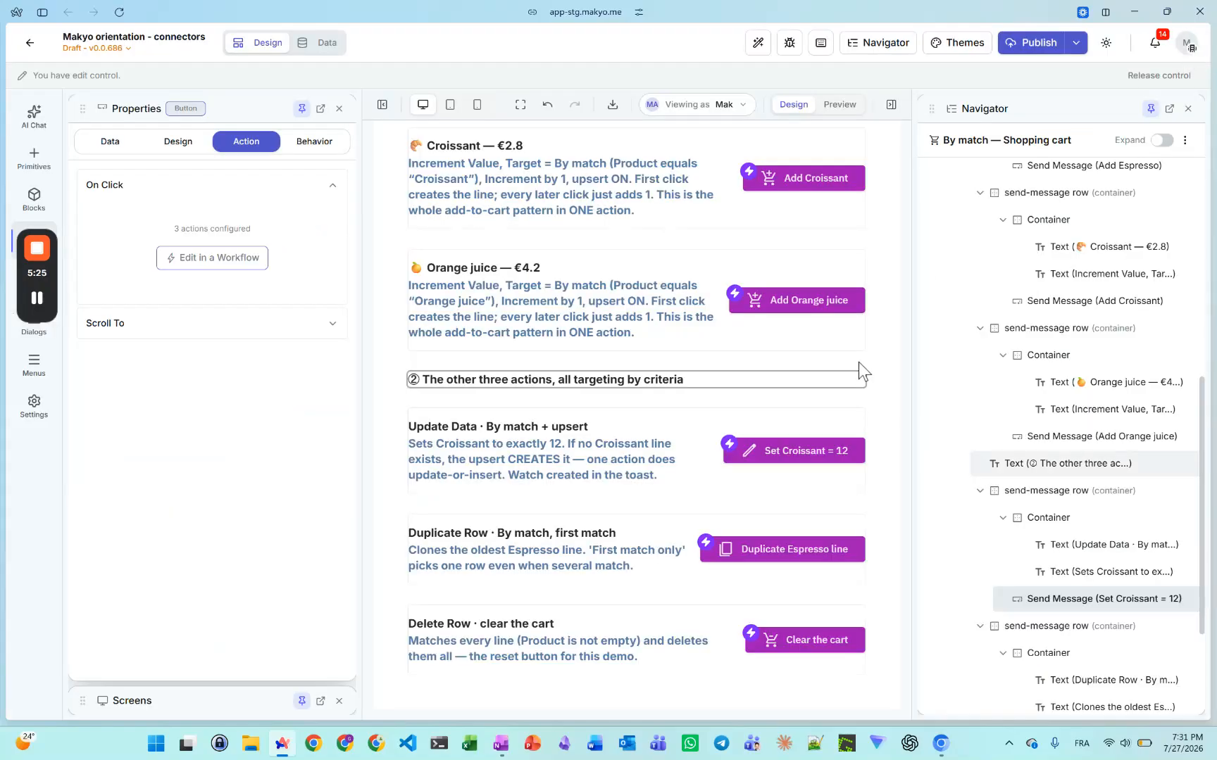
- Run Set Croissant = 12 in preview mode and check the Croissant line in the live cart
left_click(842, 106)
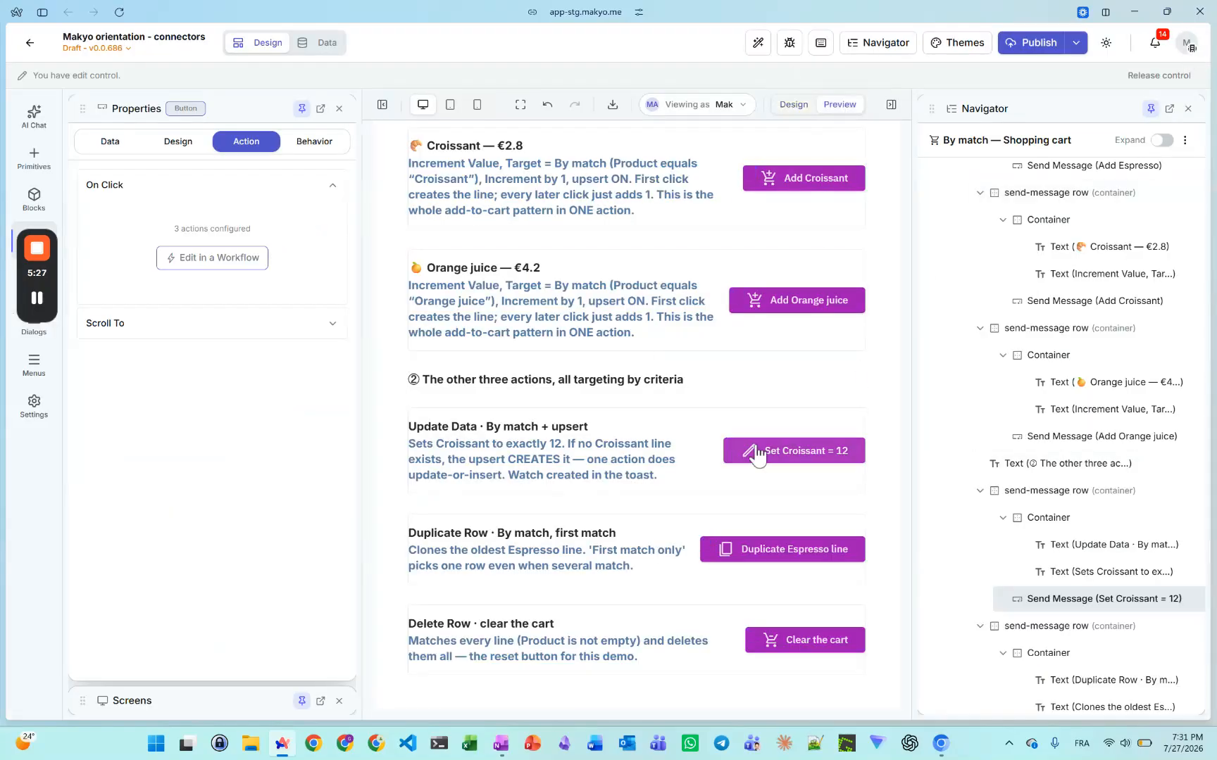
left_click(787, 455)
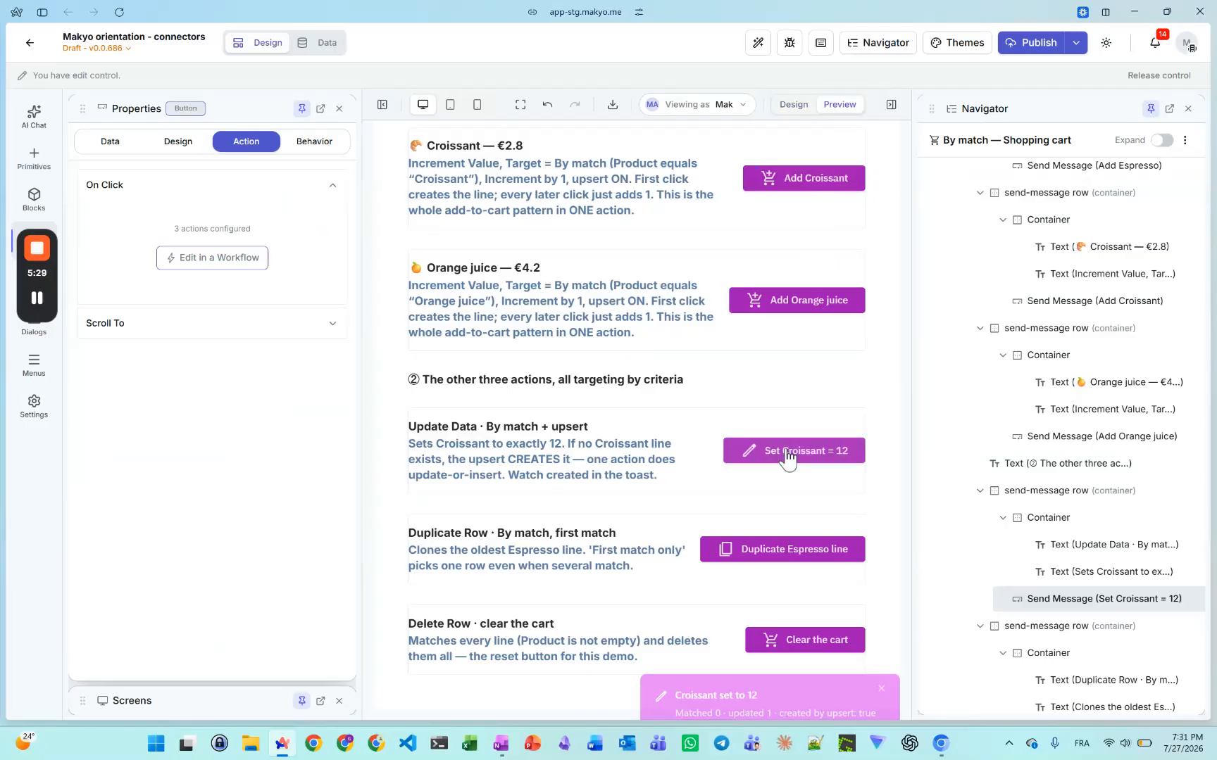
scroll(791, 458, "up", 2)
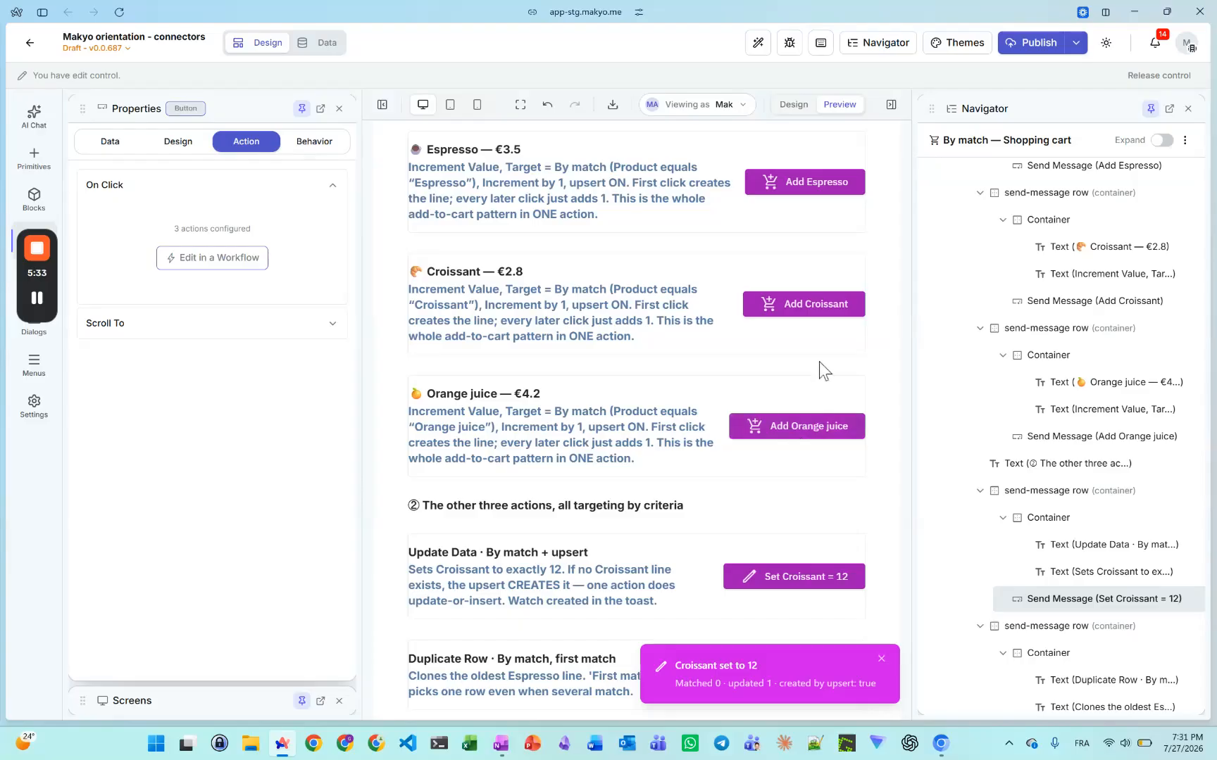
scroll(820, 368, "up", 6)
scroll(820, 371, "up", 1)
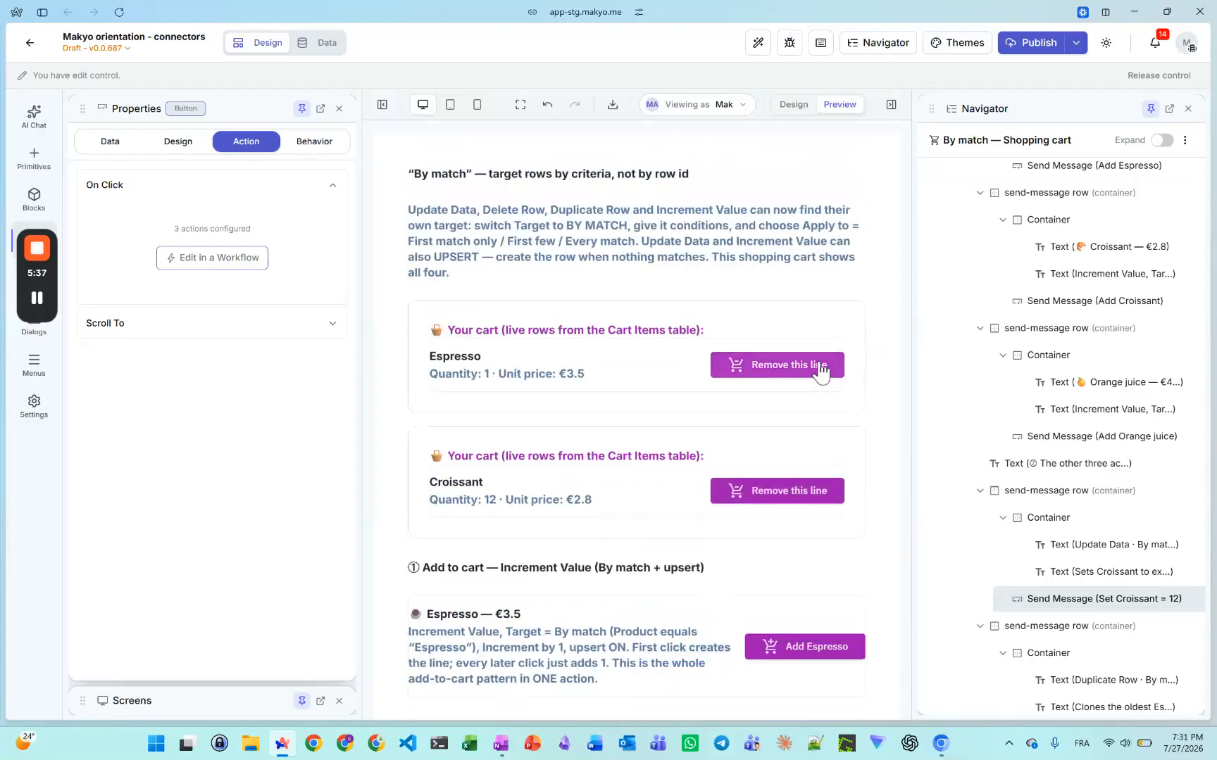
scroll(783, 390, "down", 1)
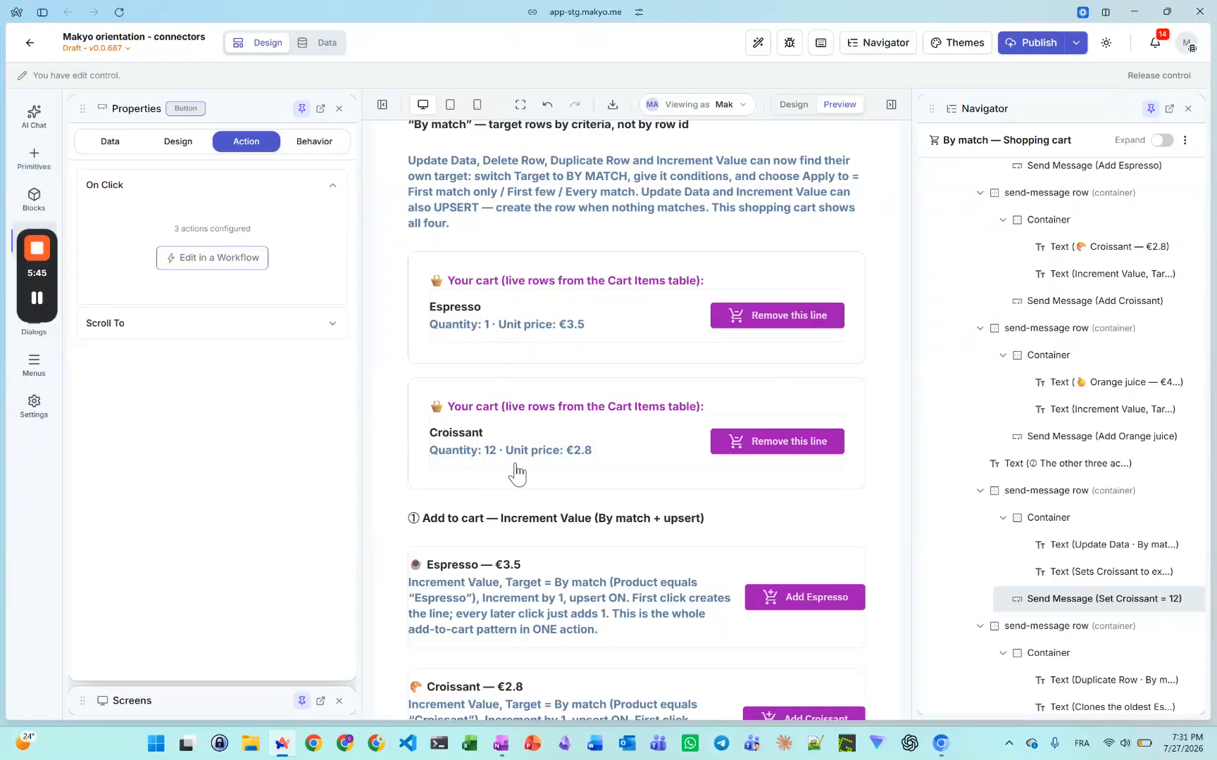
- From design mode, review the Duplicate Row action's match conditions in the Duplicate Espresso line button's workflow, then save it and close the workflow
scroll(561, 499, "down", 7)
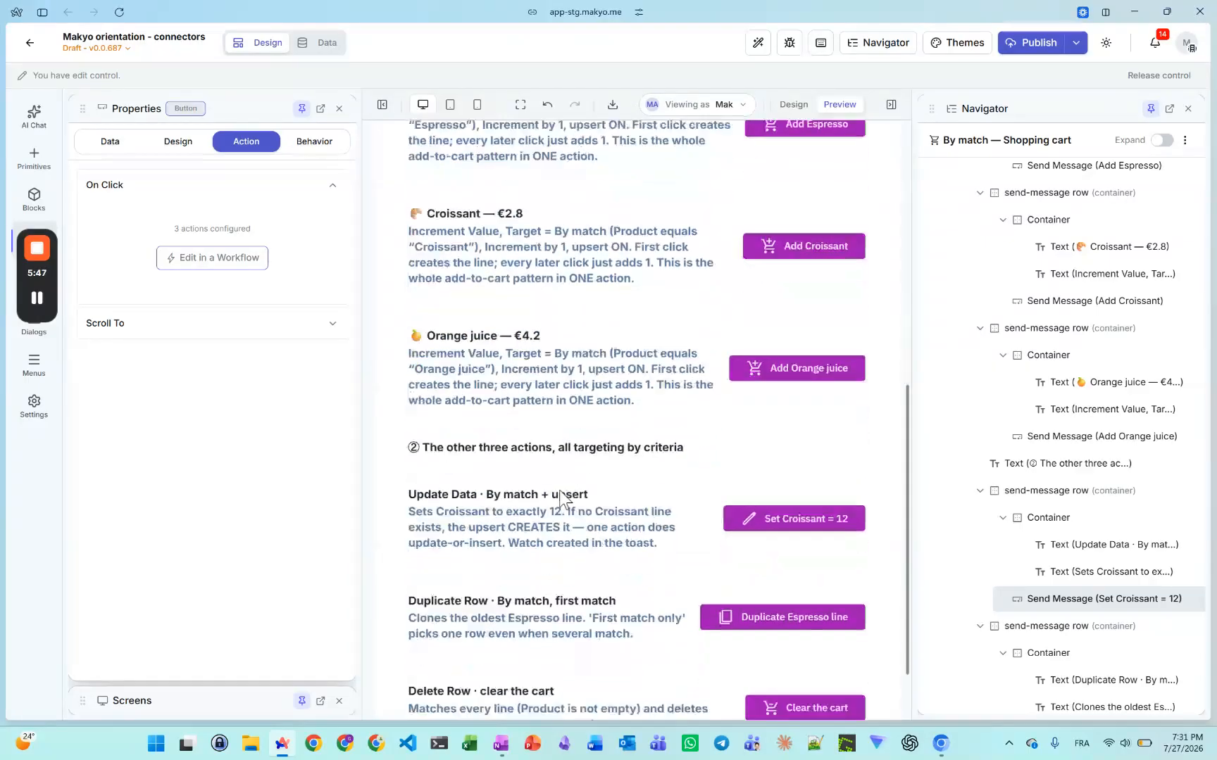
scroll(561, 499, "down", 1)
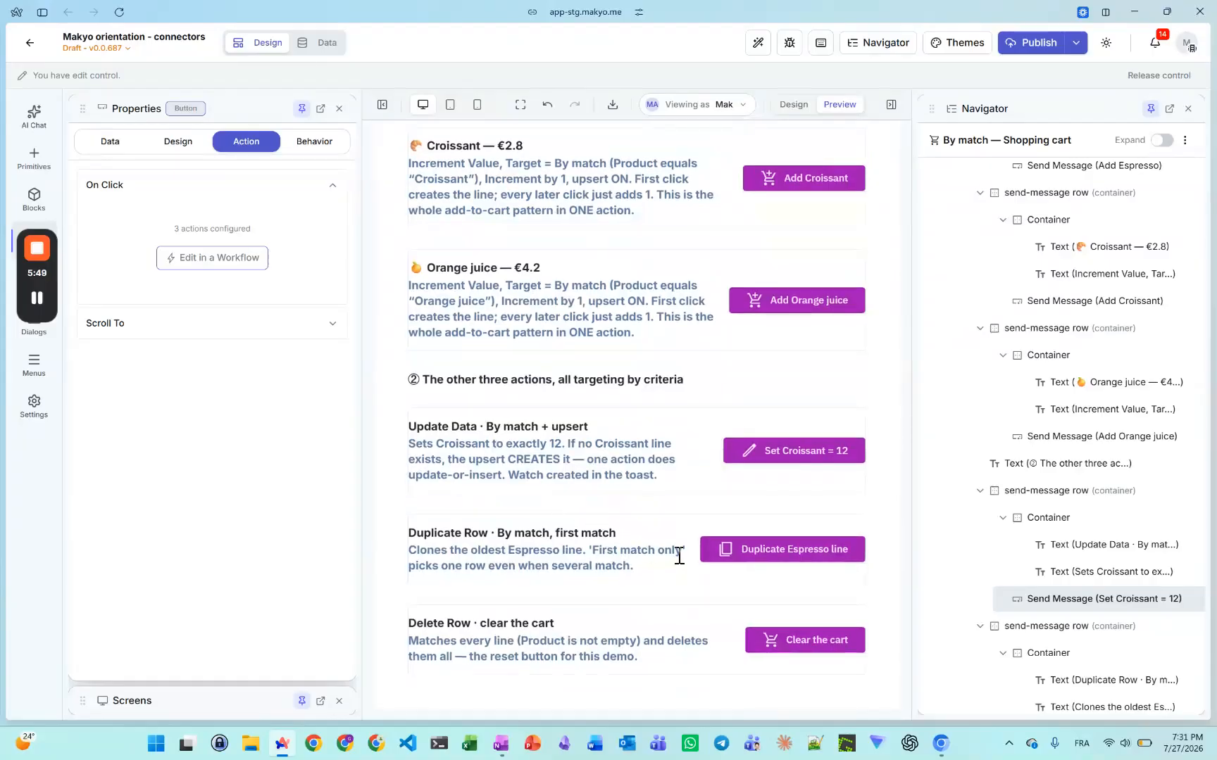
left_click(795, 105)
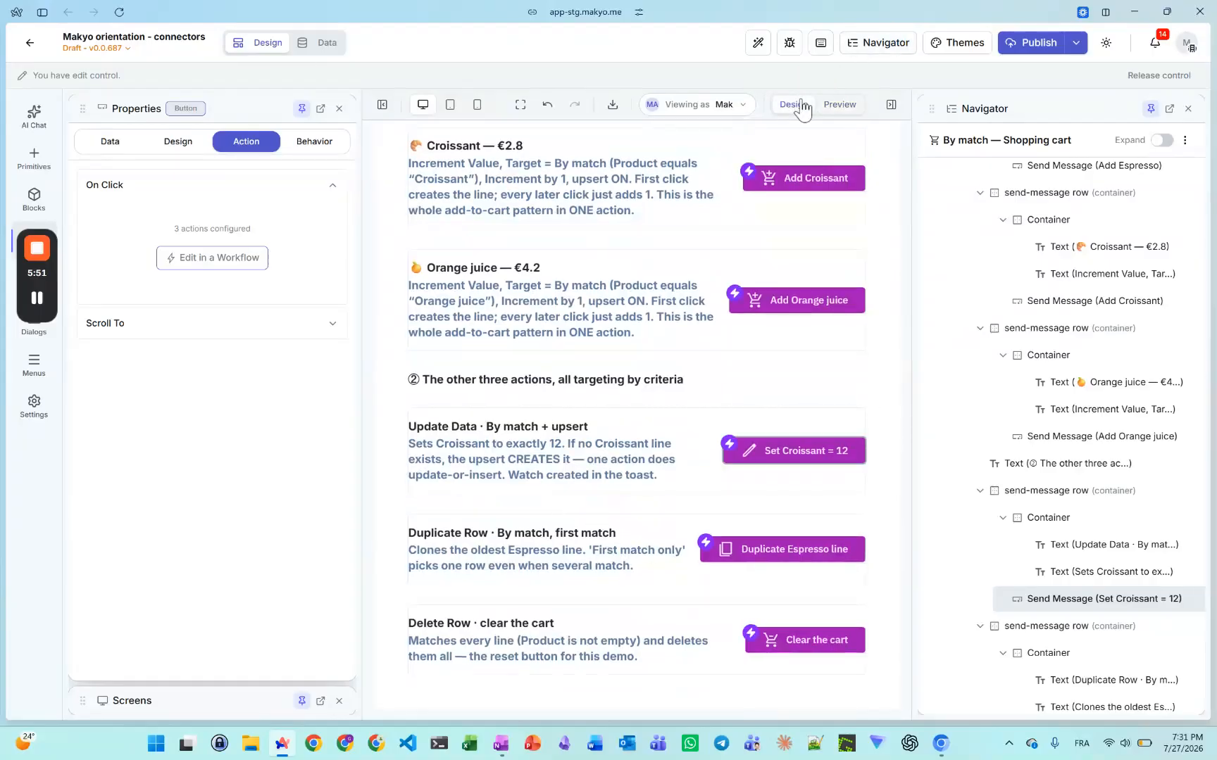
left_click(765, 559)
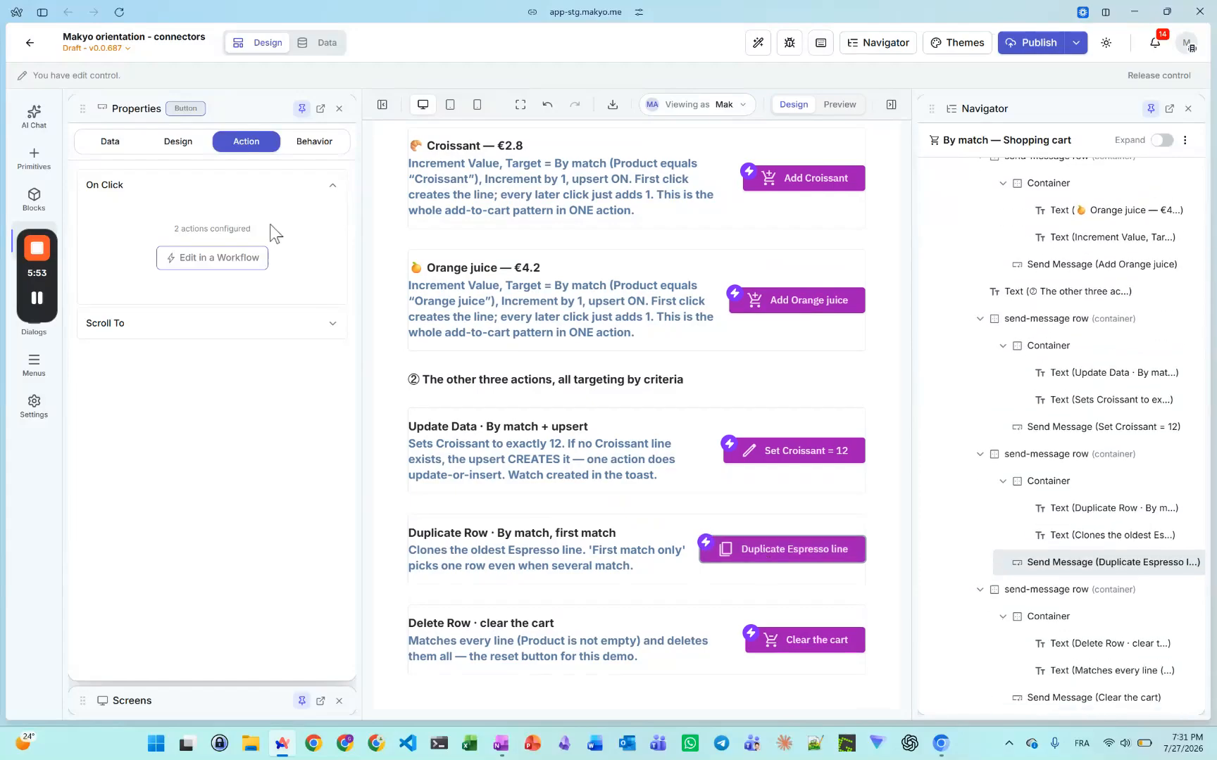
left_click(232, 264)
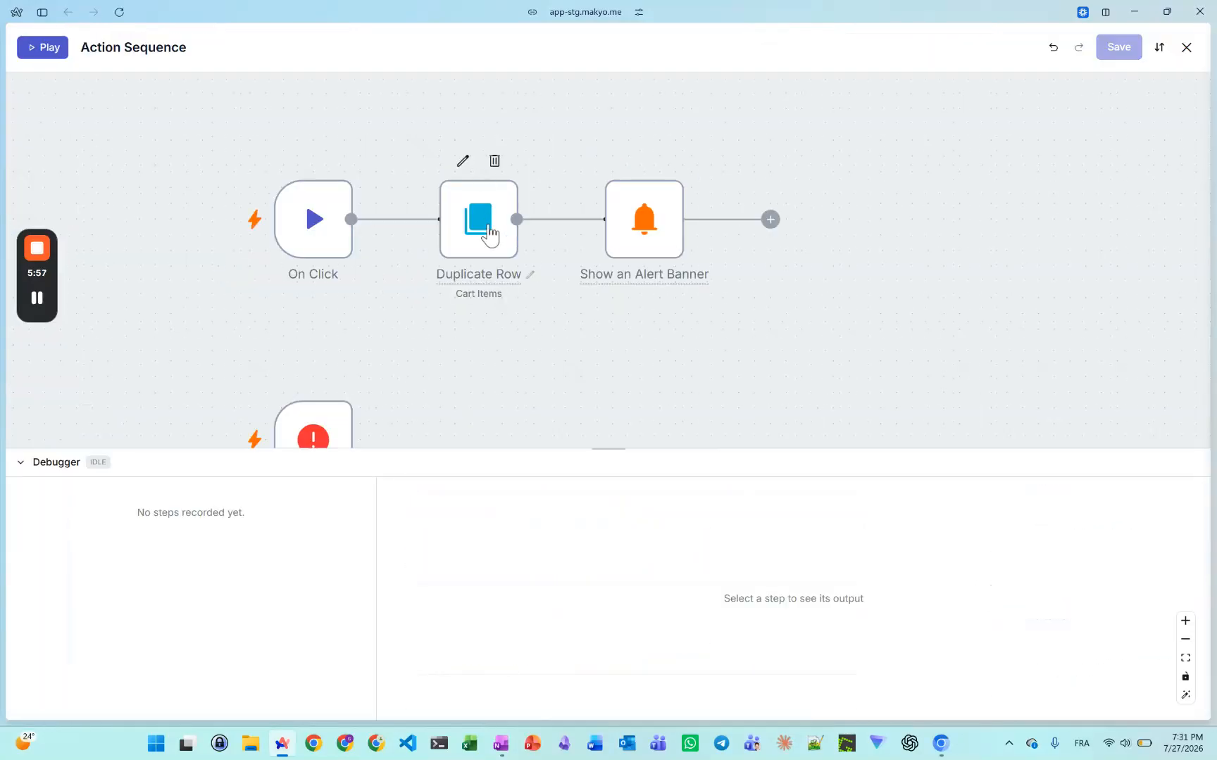
left_click(489, 232)
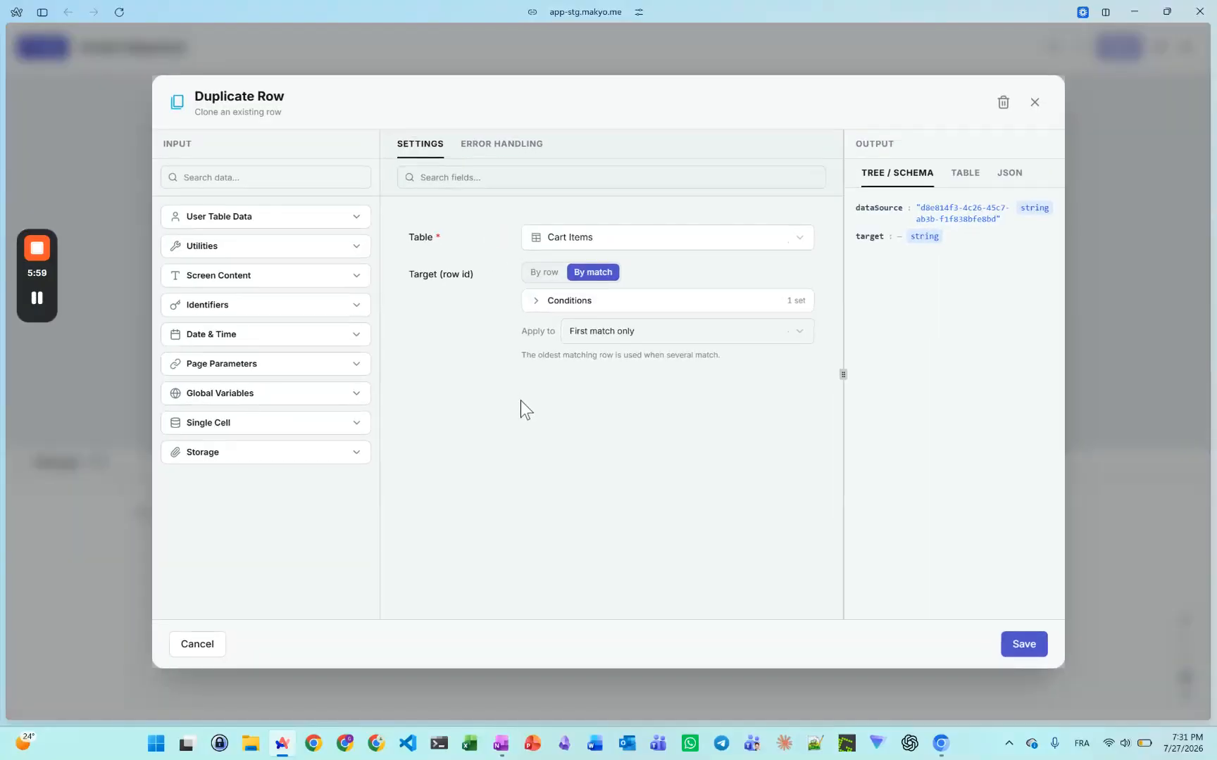
left_click(539, 301)
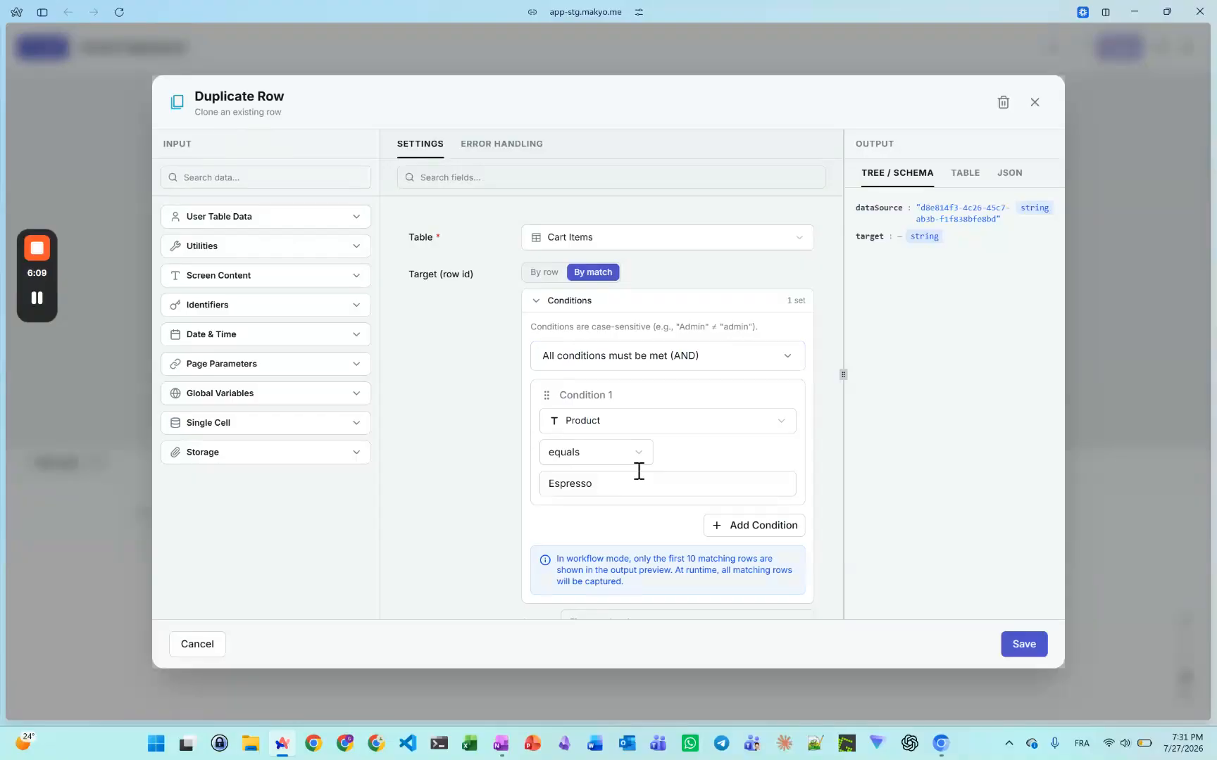
scroll(639, 471, "down", 1)
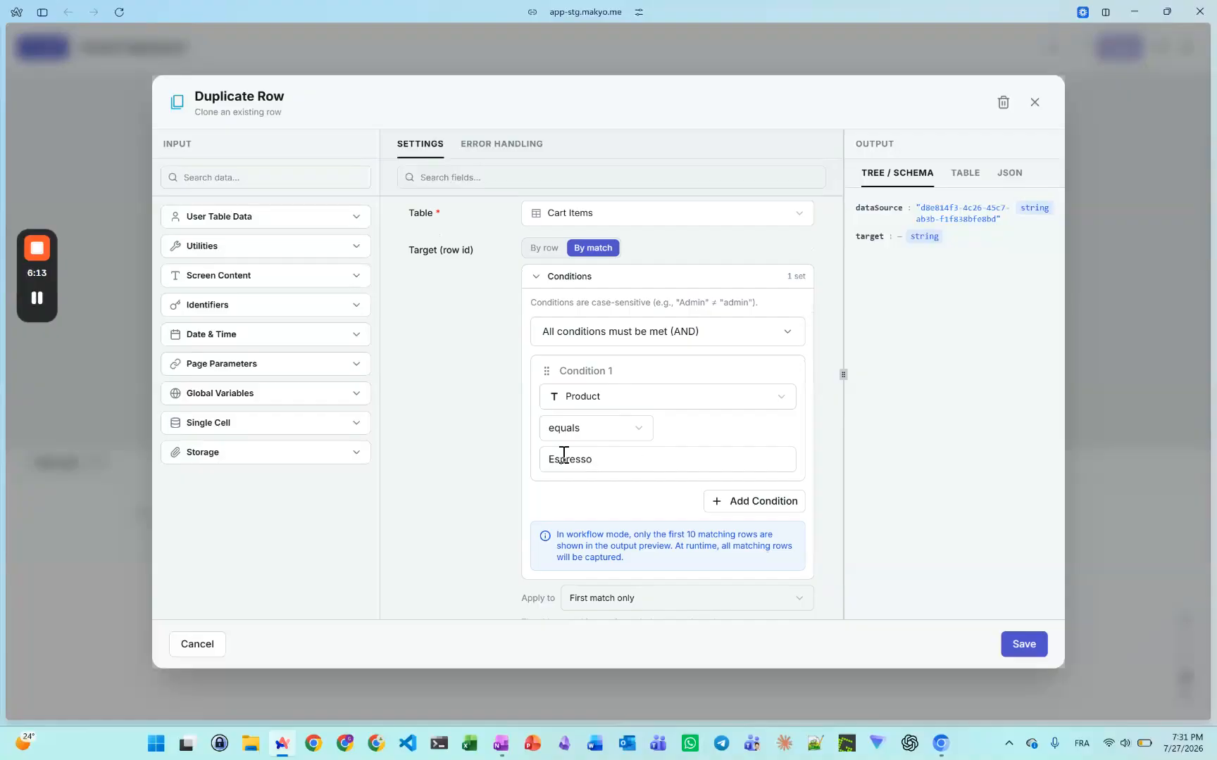
scroll(621, 488, "down", 1)
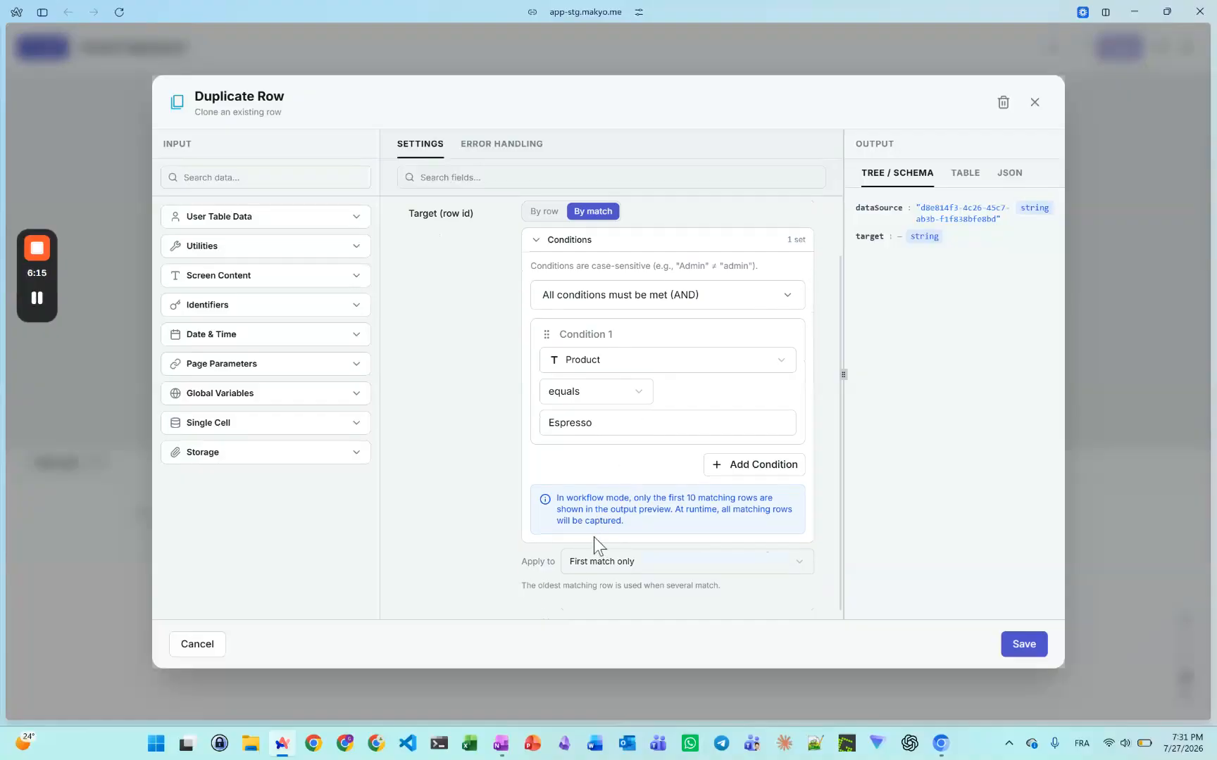
left_click(1021, 644)
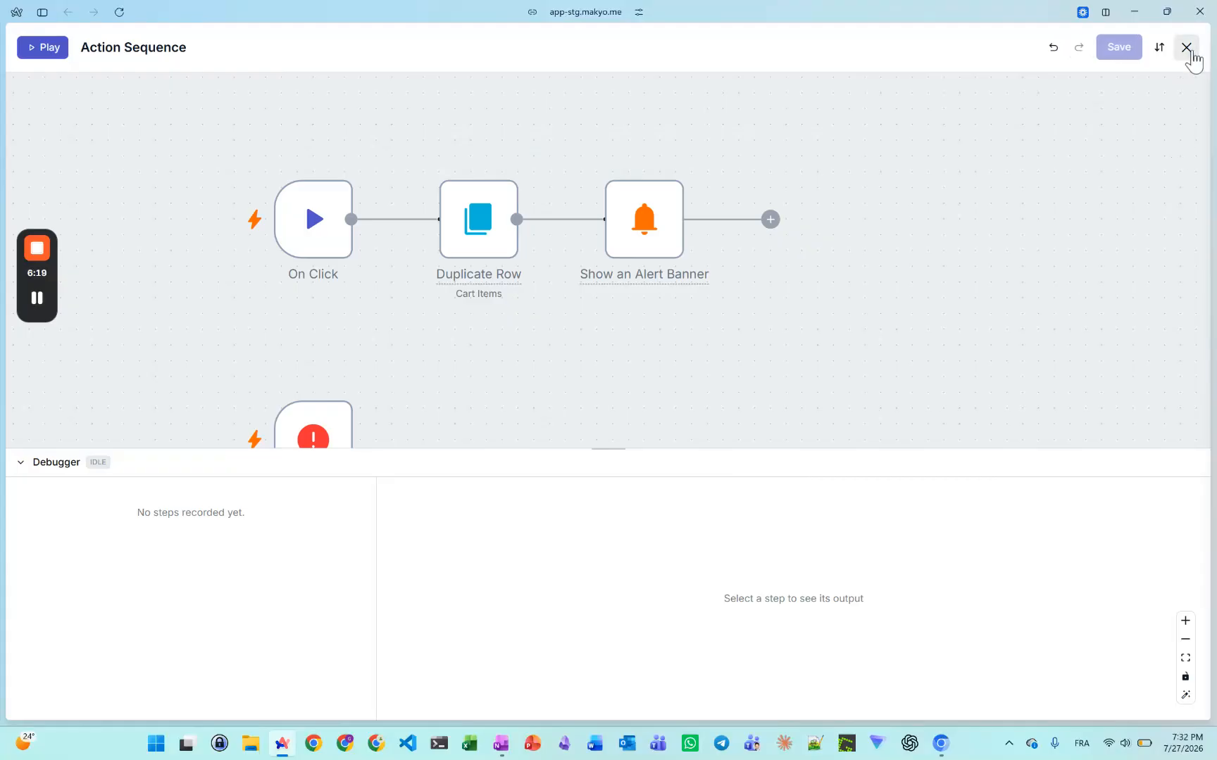
left_click(1186, 47)
- Duplicate the Espresso line in preview mode and check the cloned row in the live cart
left_click(834, 105)
left_click(754, 548)
scroll(707, 556, "up", 2)
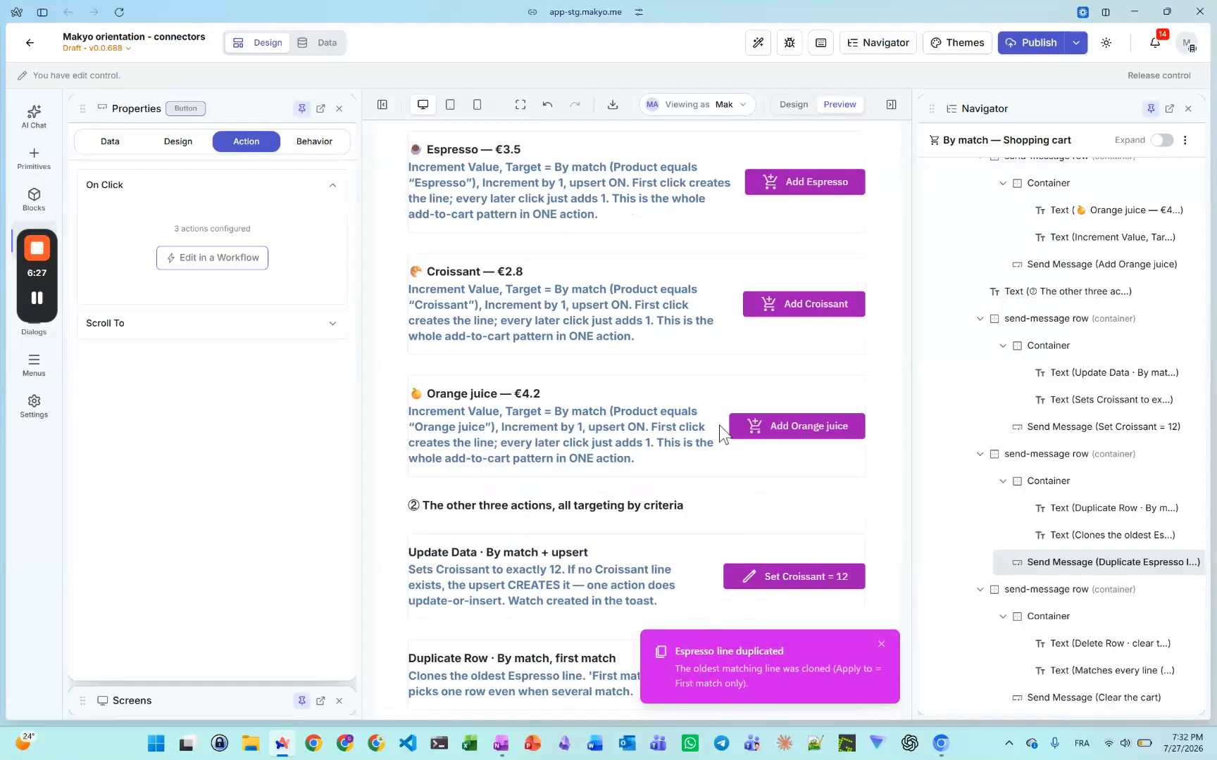
scroll(719, 425, "up", 5)
scroll(719, 425, "up", 3)
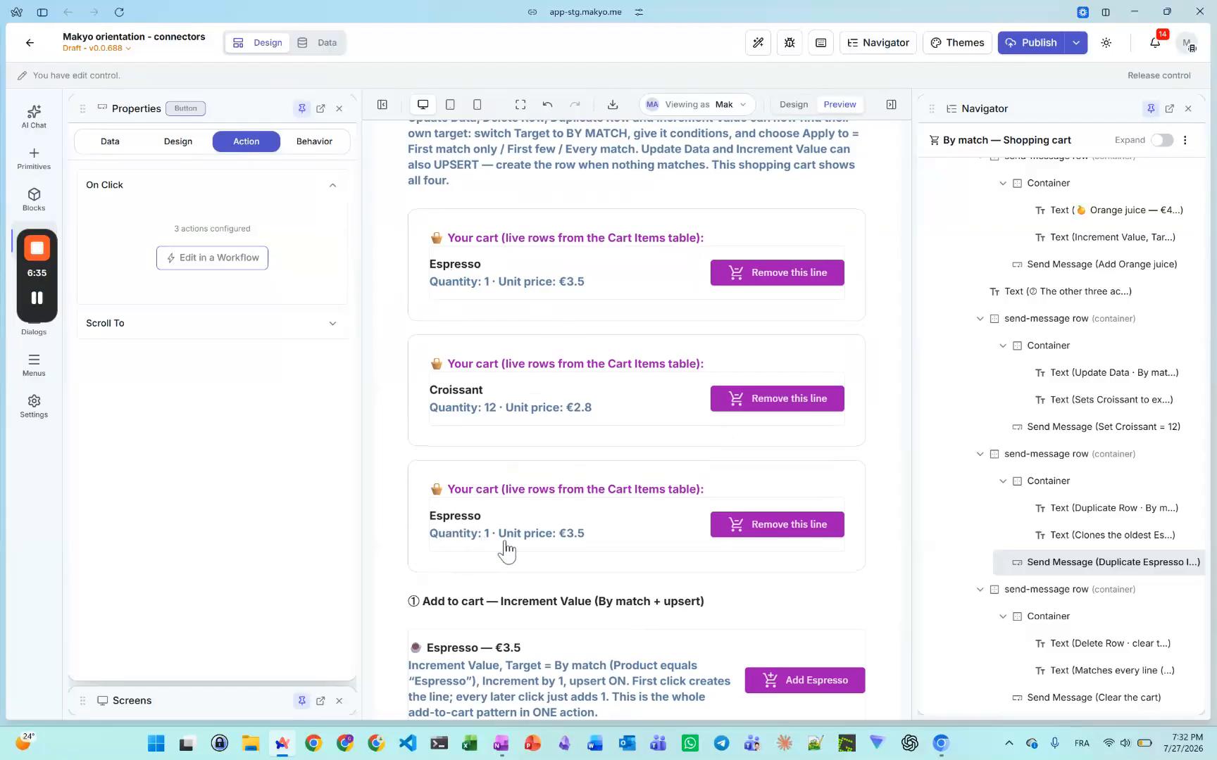
- From design mode, open the Delete Row action in the Clear the cart button's workflow
scroll(504, 547, "down", 1)
scroll(504, 548, "down", 8)
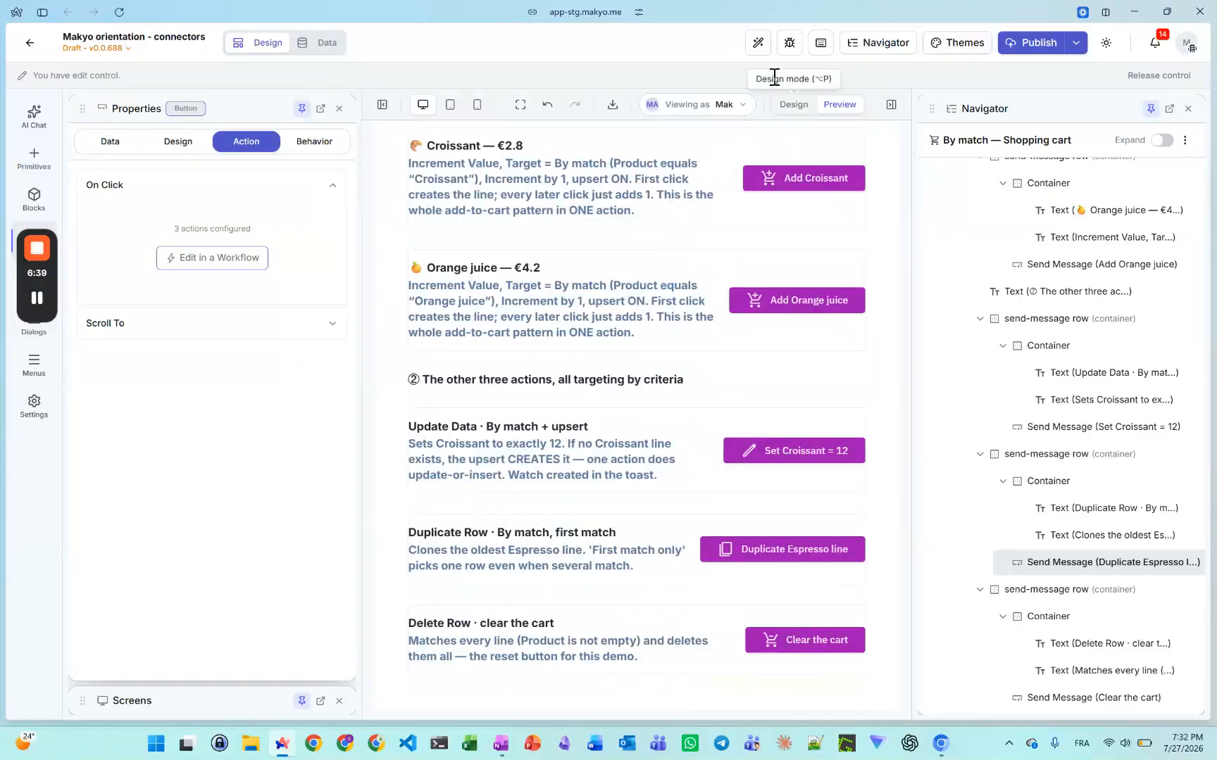
left_click(791, 105)
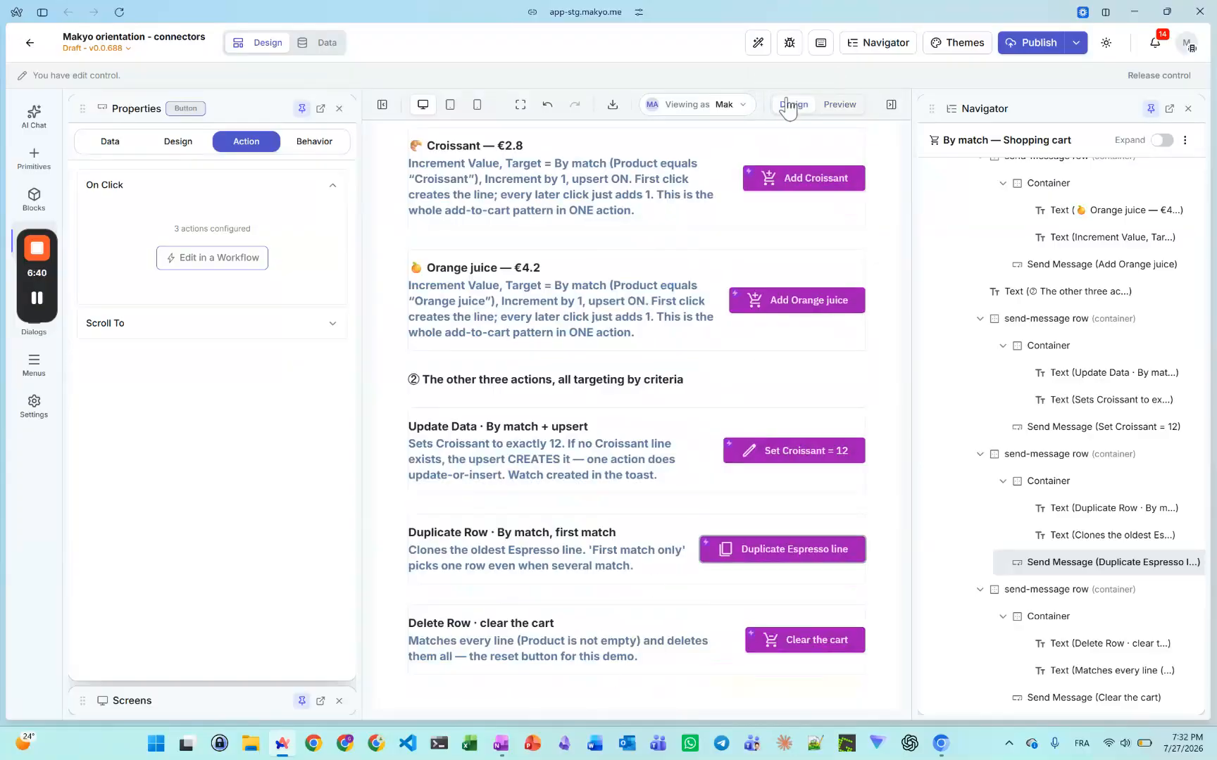
left_click(790, 651)
left_click(211, 257)
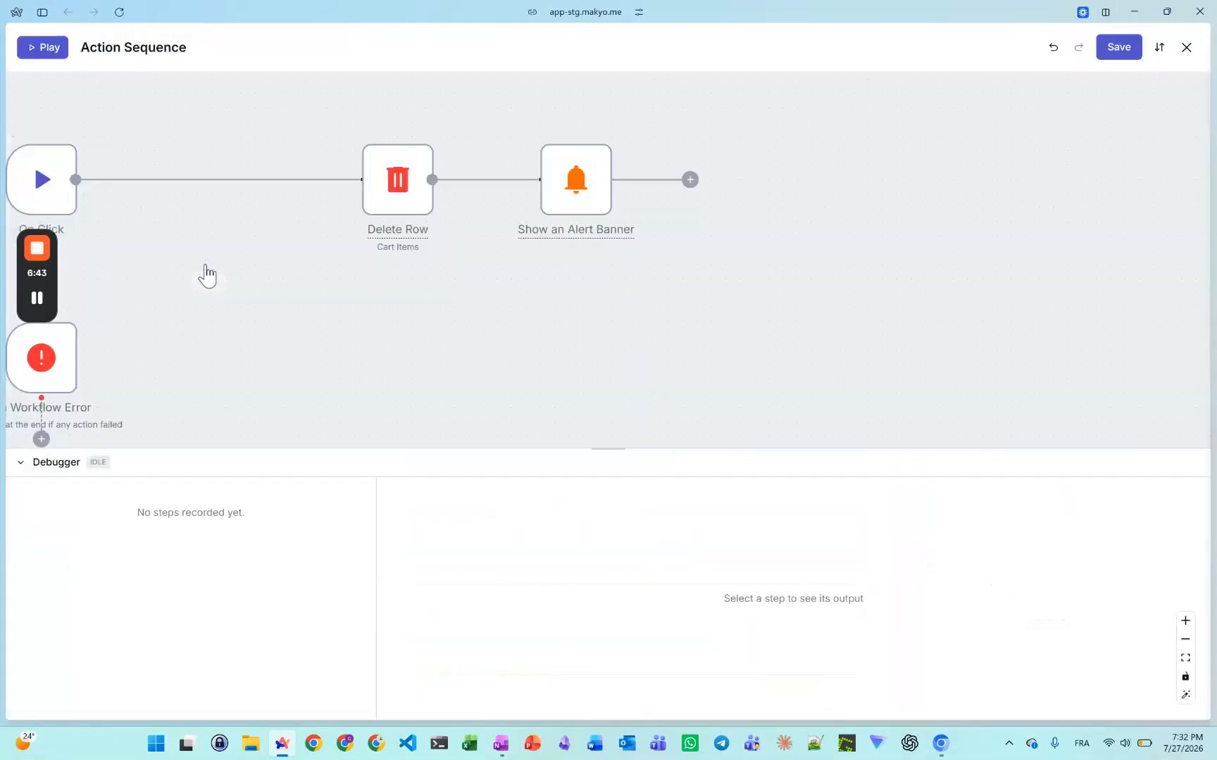
left_click(484, 238)
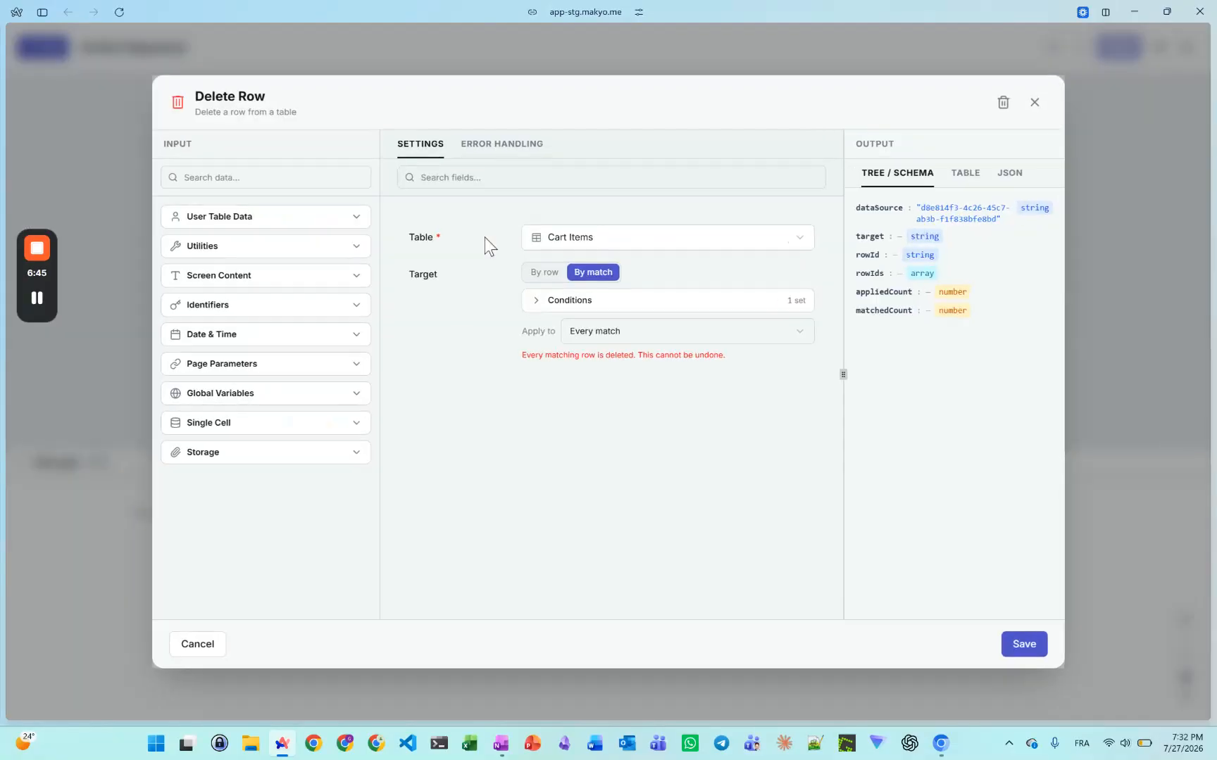
- Review the Delete Row action's match conditions and Apply to options, keeping Every match, then save the action and close the workflow
left_click(538, 301)
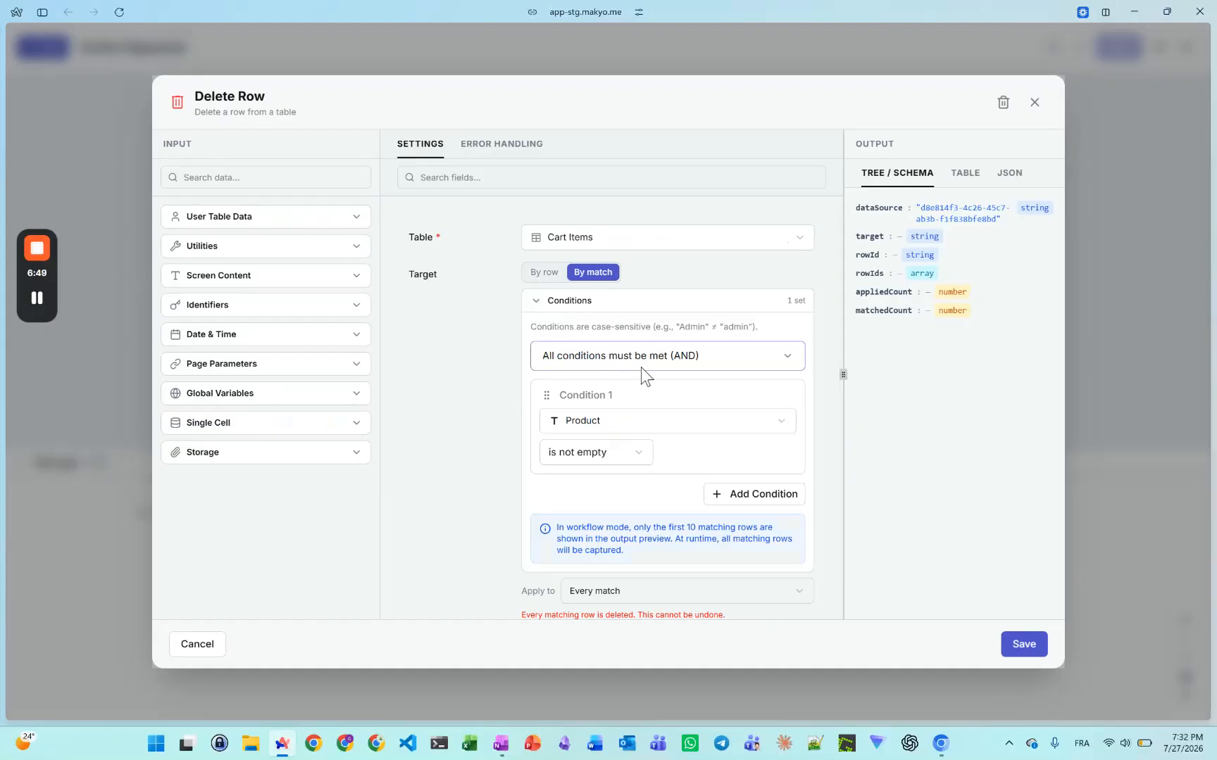
scroll(693, 443, "down", 1)
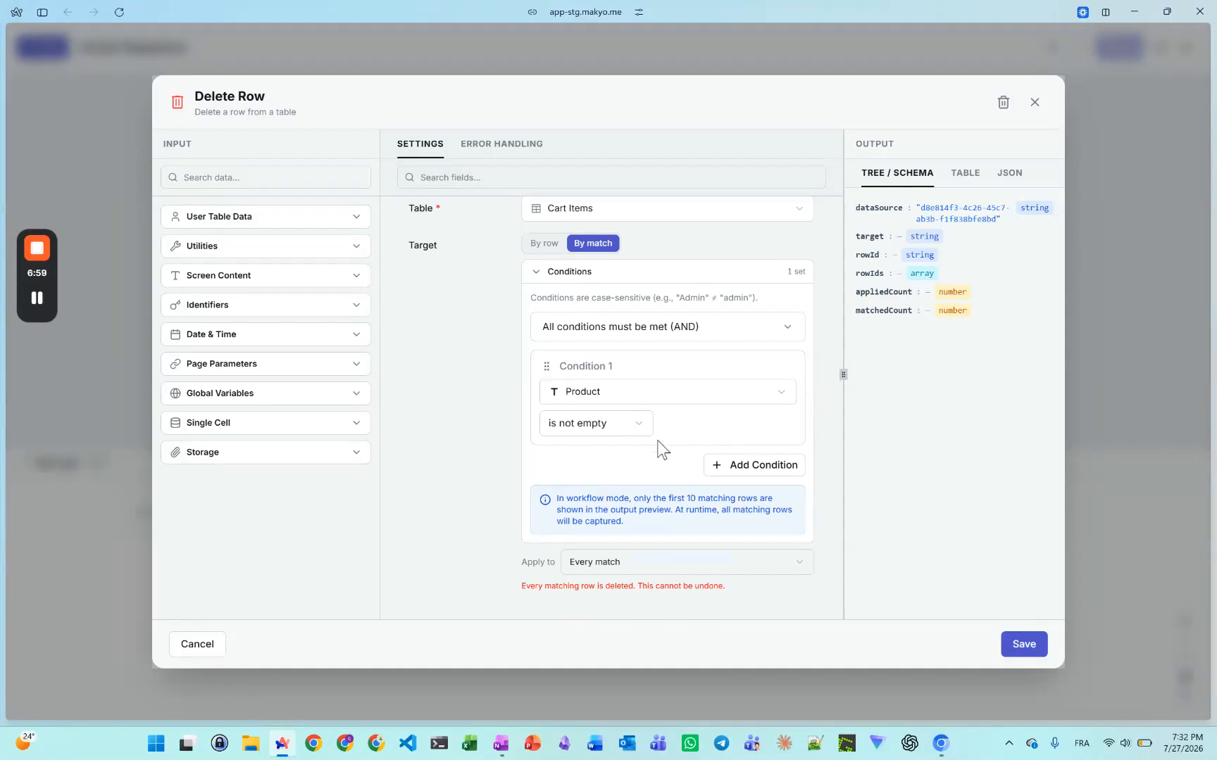
left_click(669, 573)
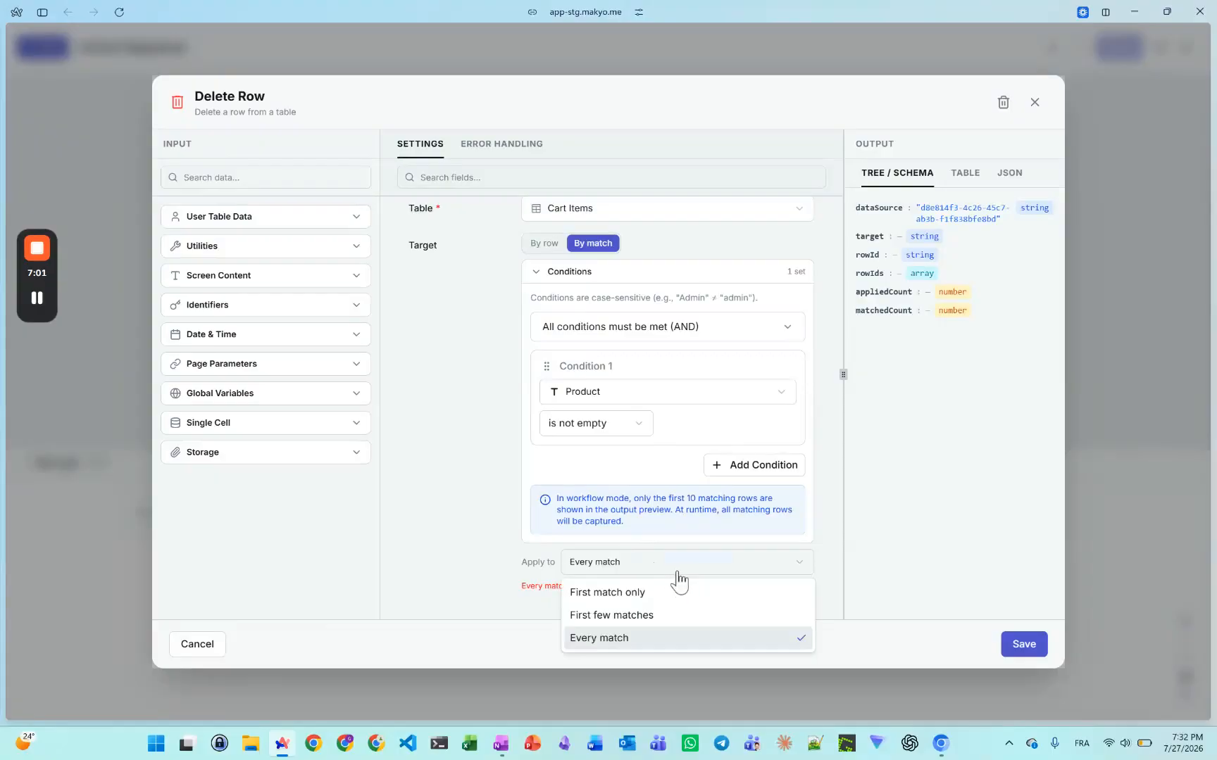
left_click(688, 576)
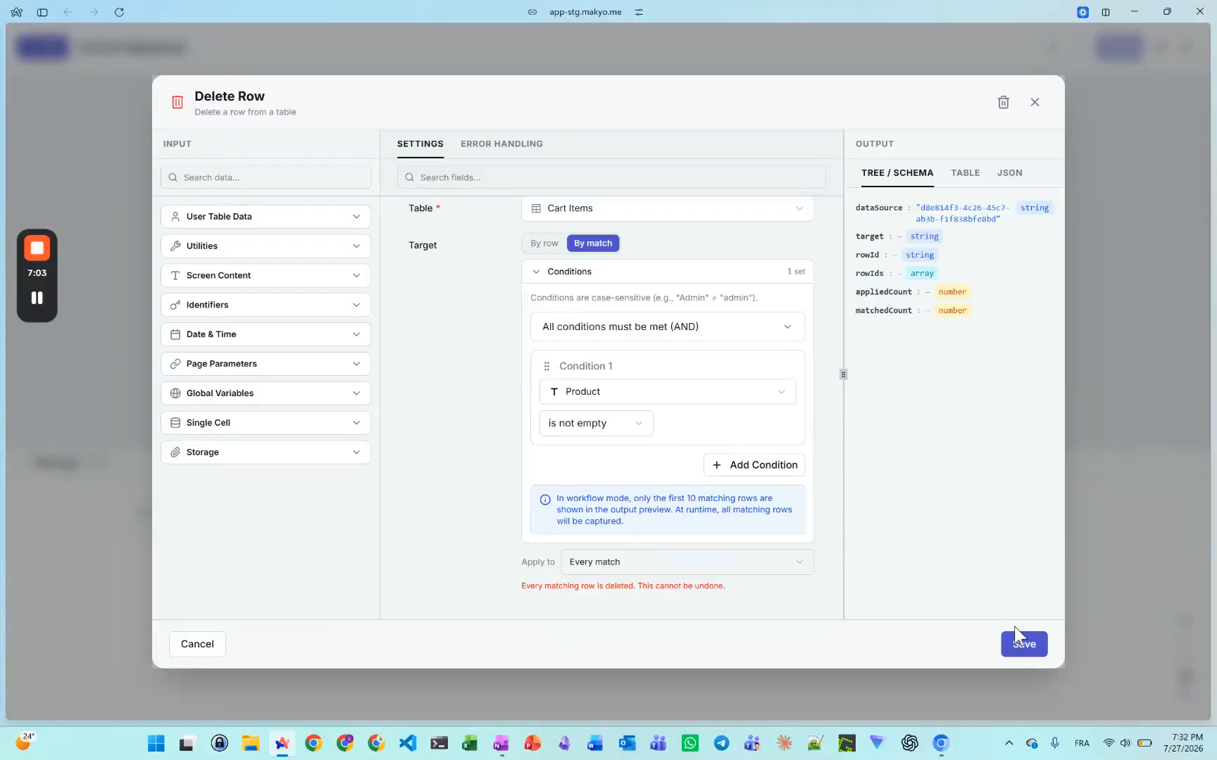
left_click(1019, 643)
left_click(1187, 47)
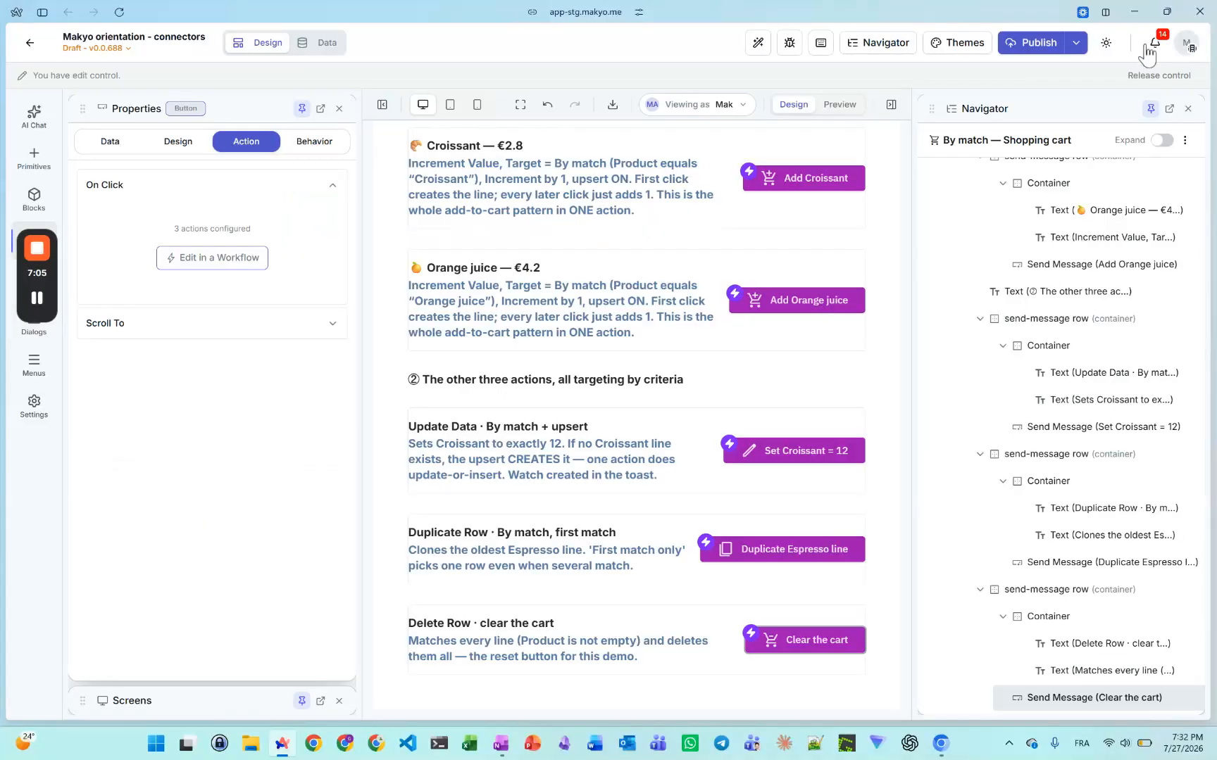
- Clear the cart in preview mode and check the live cart at the start of the page
left_click(839, 106)
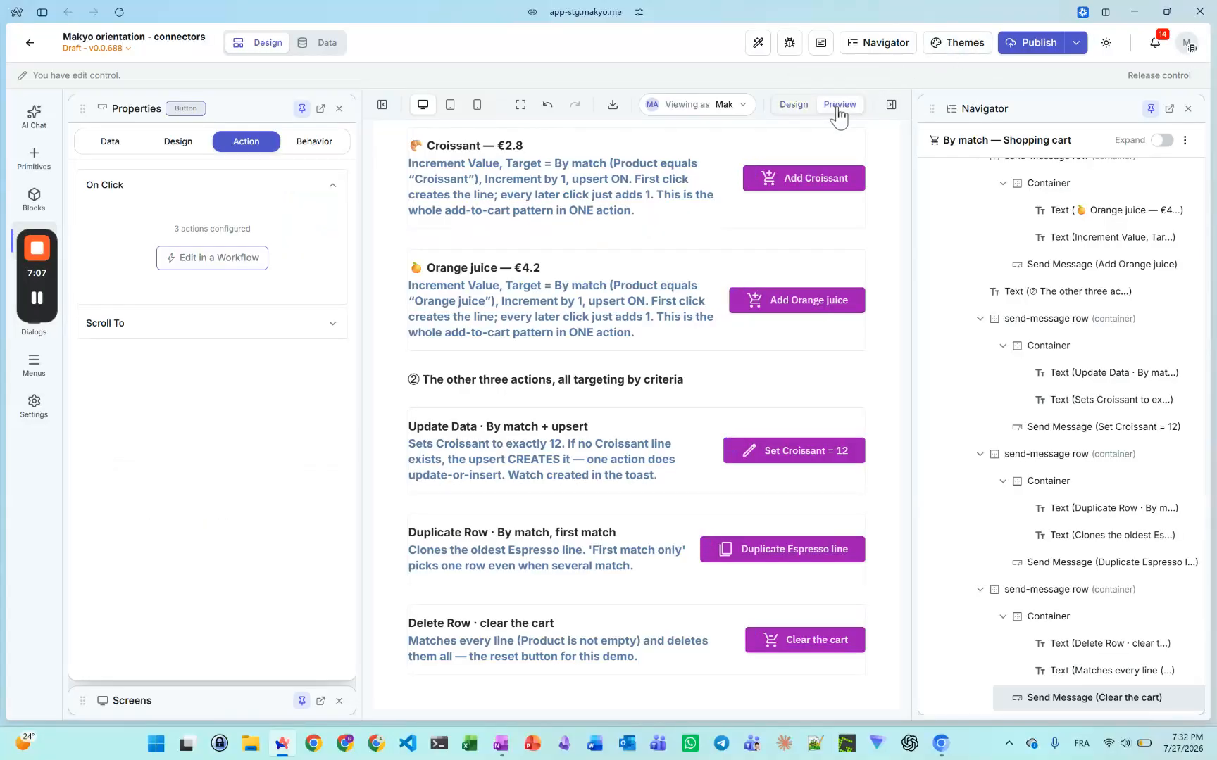
left_click(777, 633)
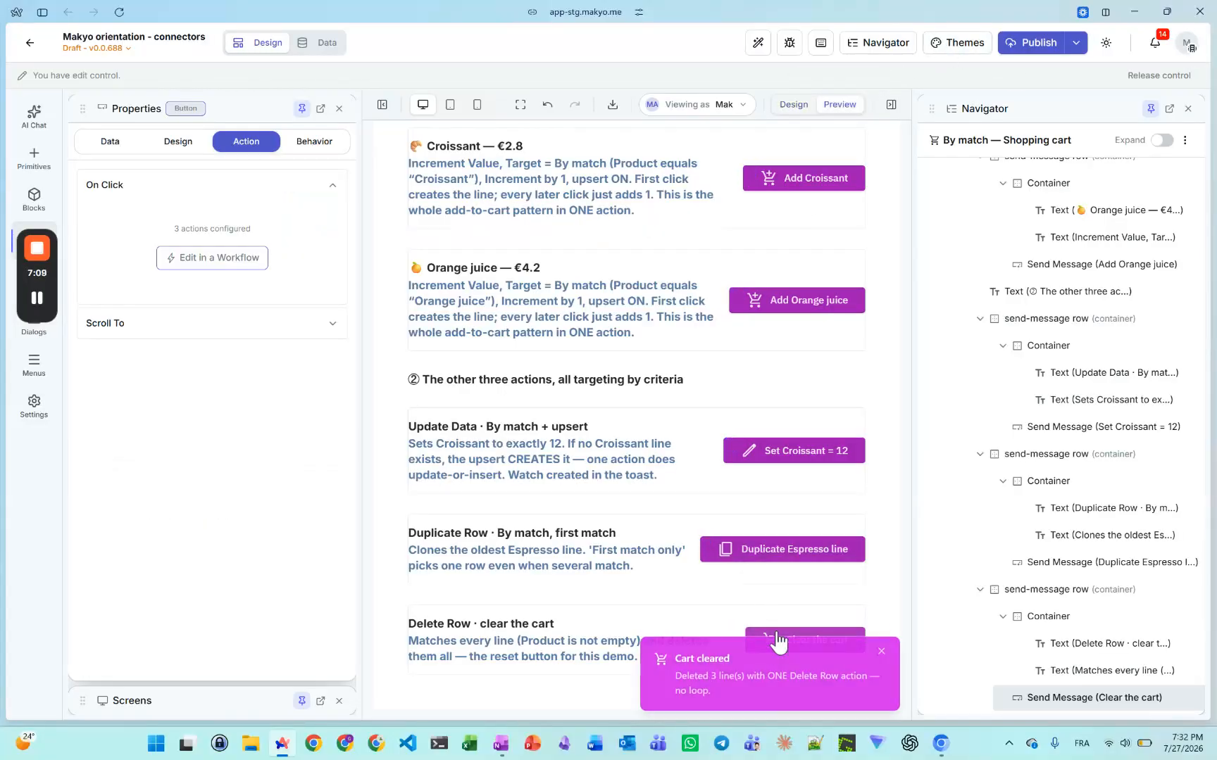
scroll(678, 468, "up", 2)
scroll(679, 469, "up", 5)
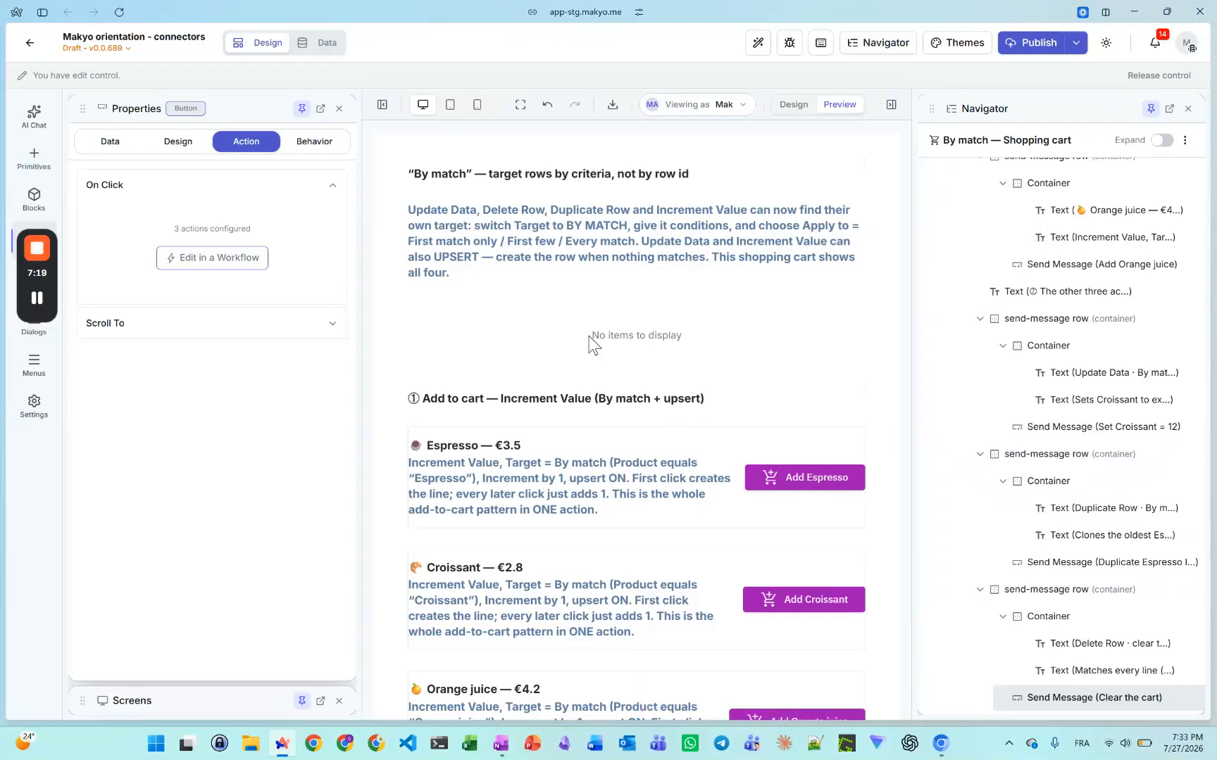
- Add Espresso to the cart, then from design mode review and save the By row Delete Row action in the Remove this line button's workflow
left_click(780, 478)
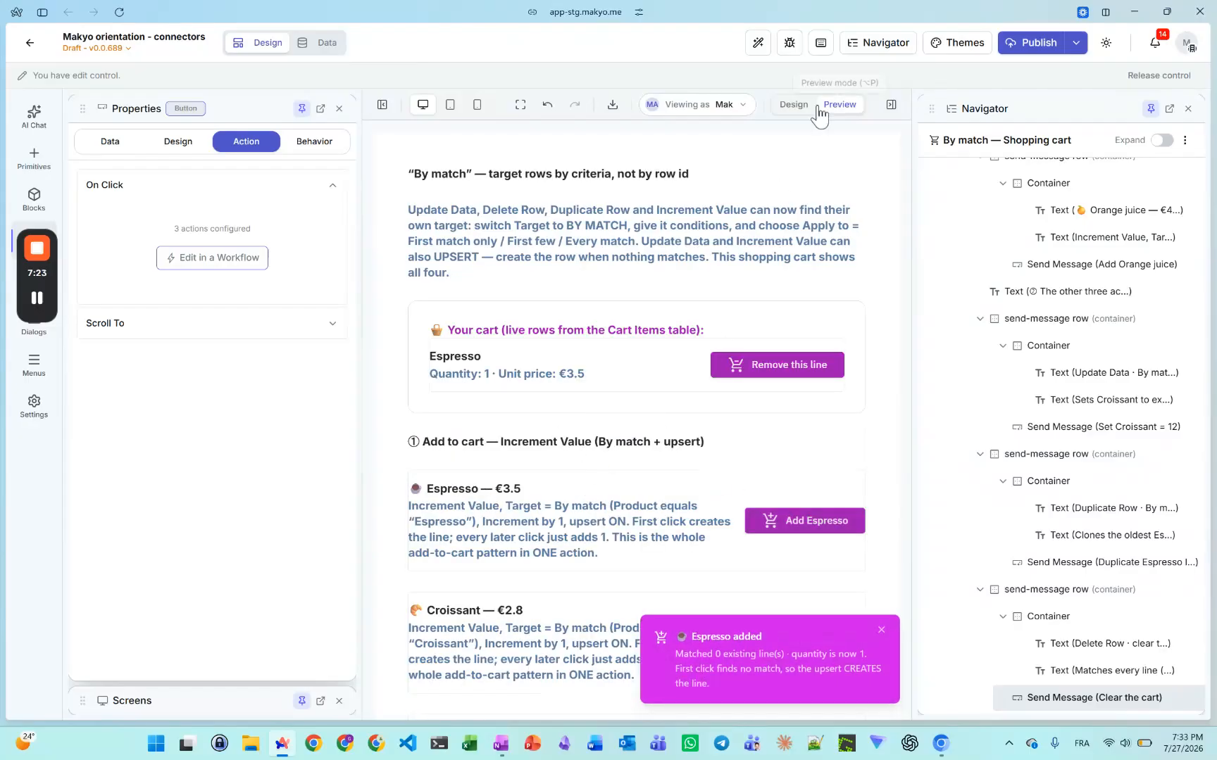
left_click(794, 105)
left_click(785, 360)
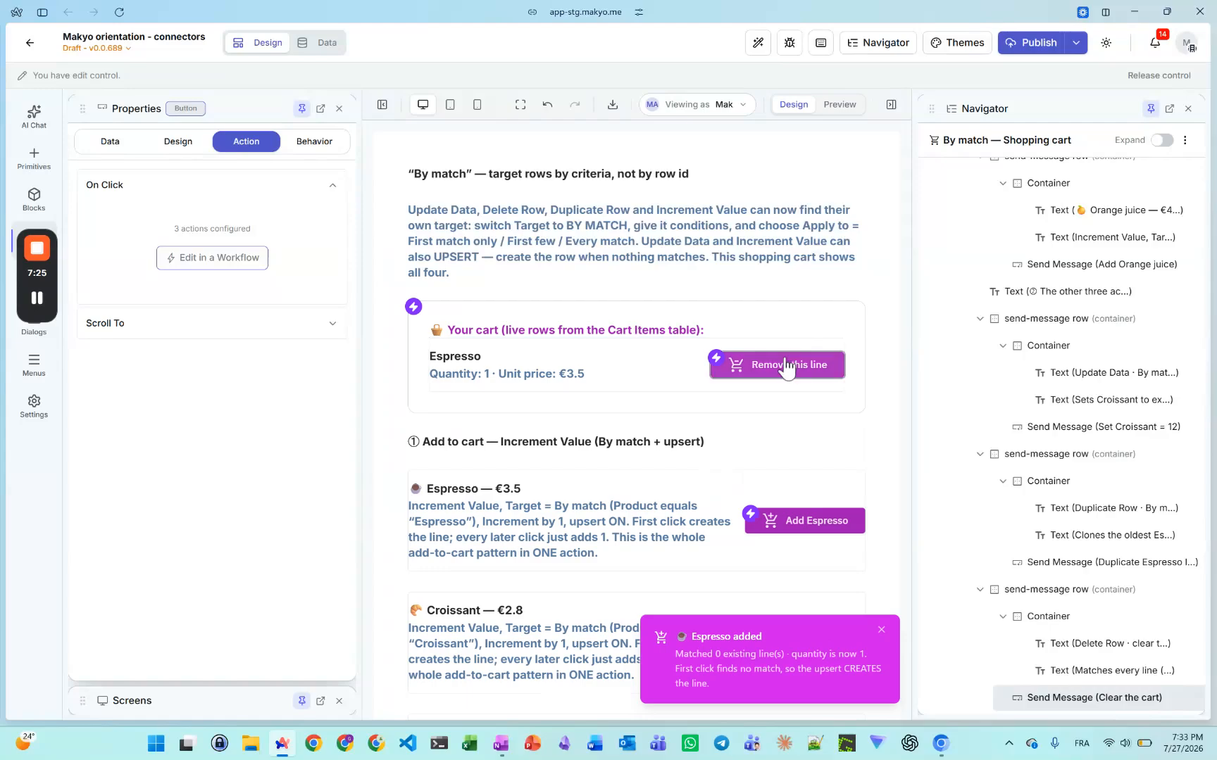
left_click(231, 262)
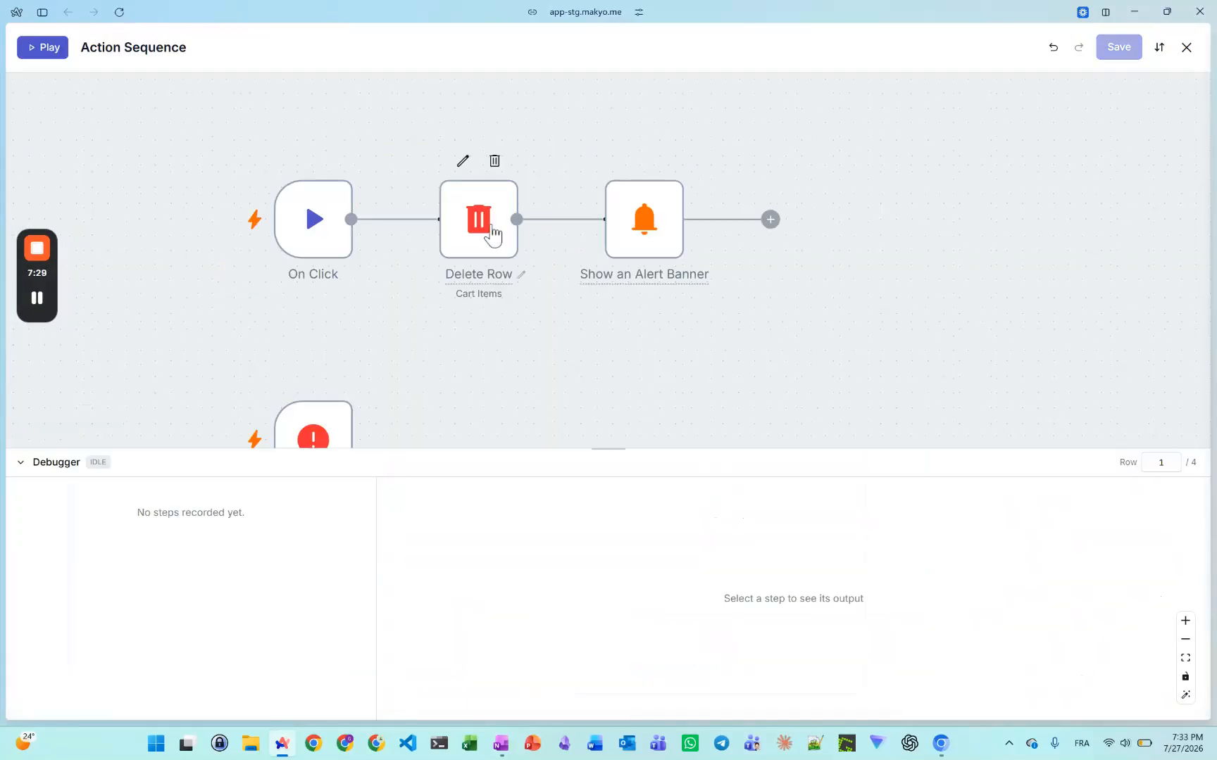
left_click(491, 227)
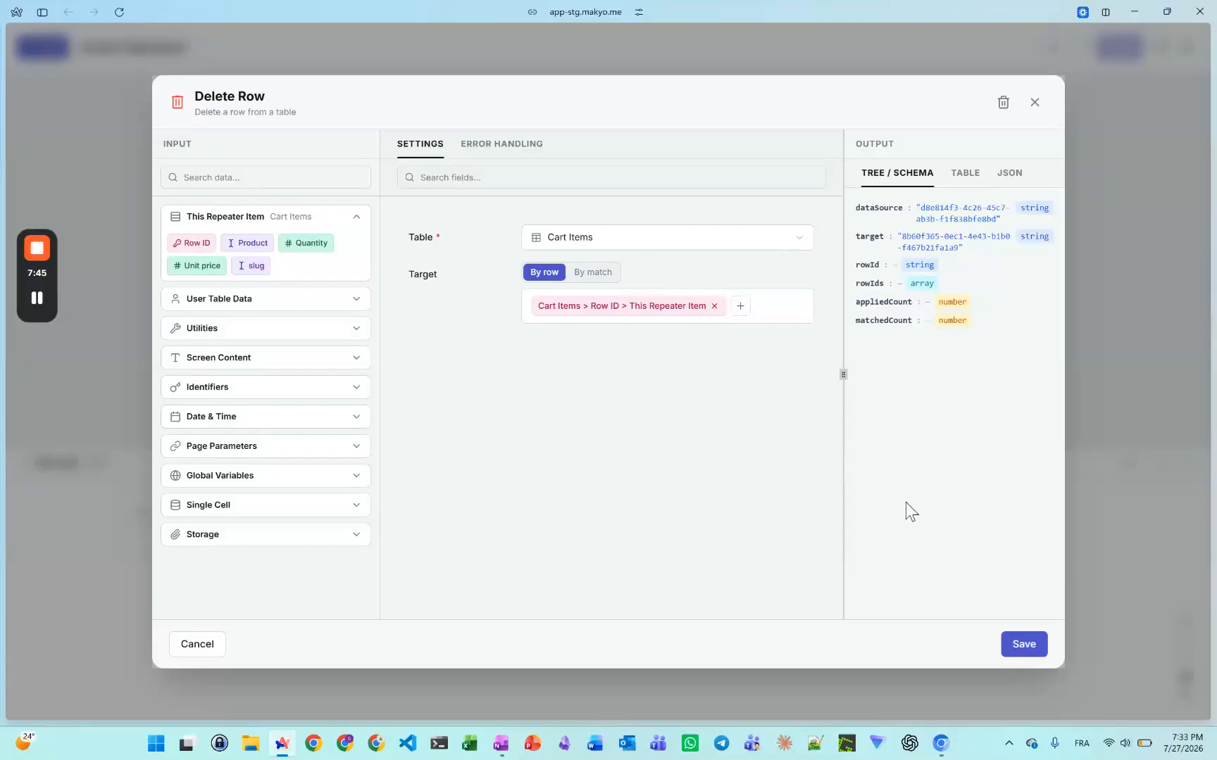
left_click(1020, 644)
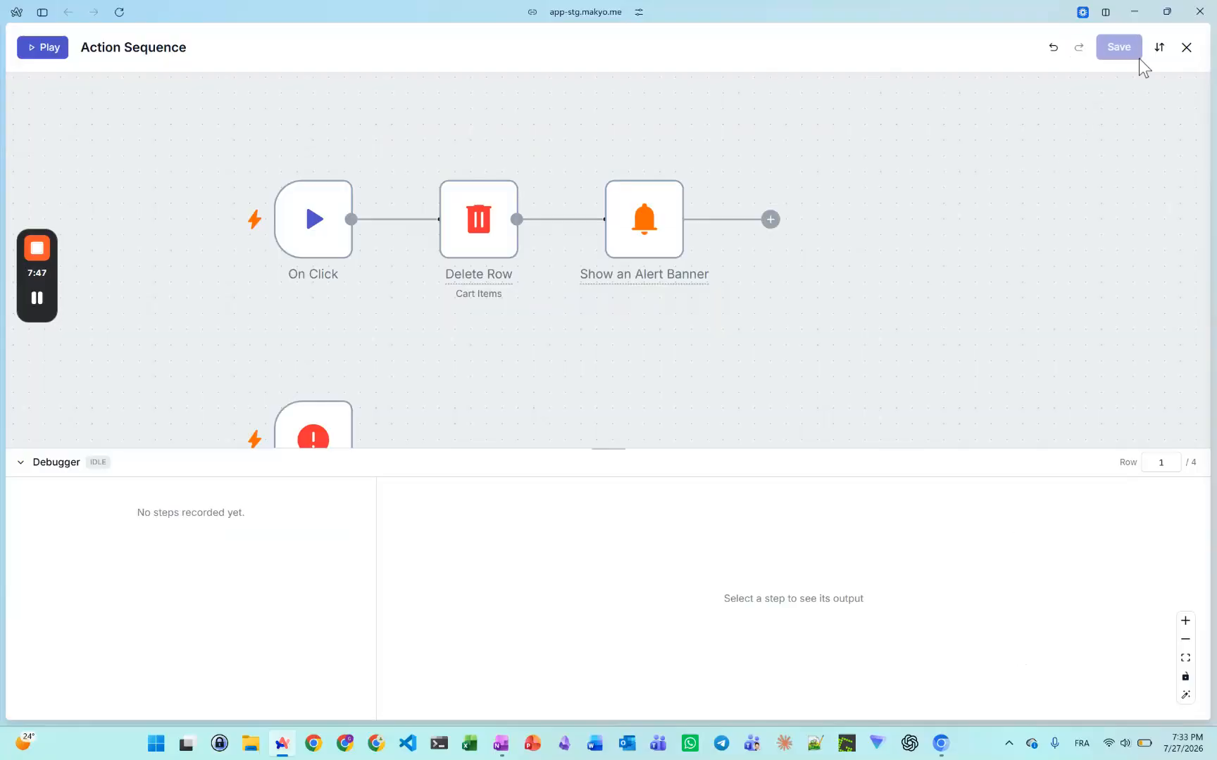
left_click(1185, 48)
- Remove the Espresso line from the live cart in preview mode and dismiss the notification
left_click(839, 104)
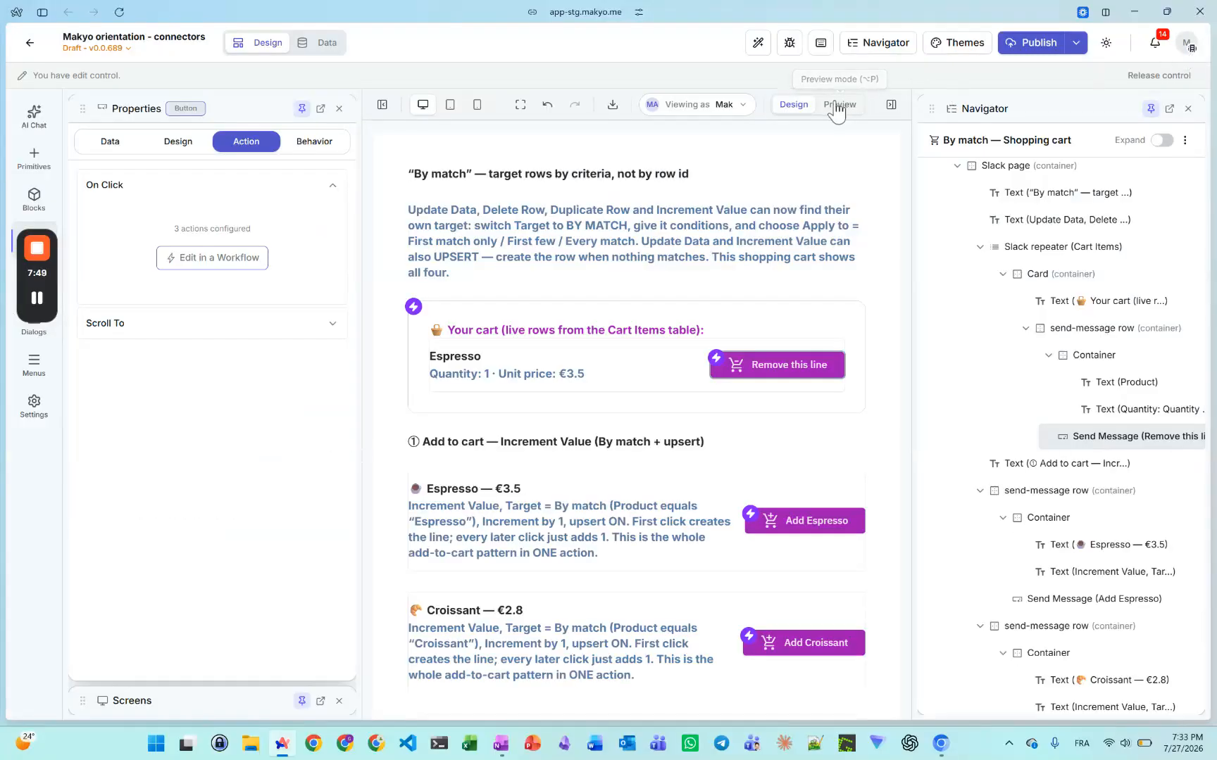
left_click(794, 365)
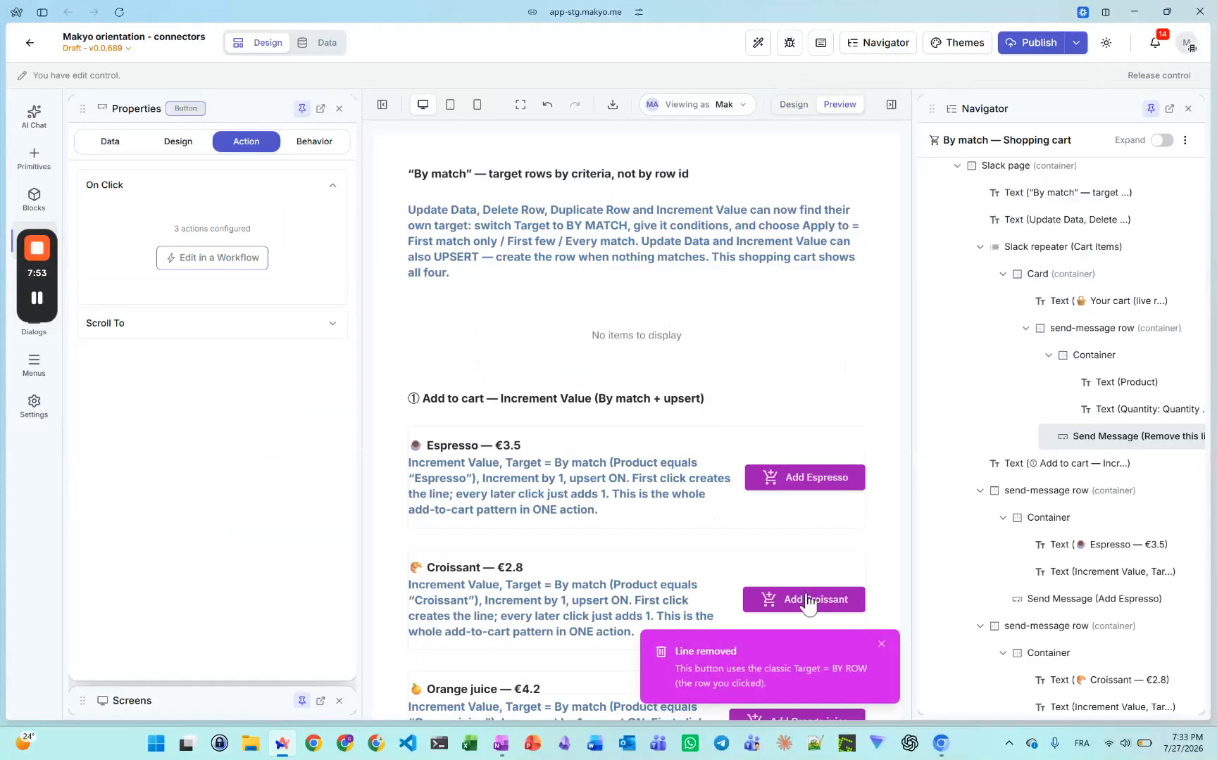
left_click(881, 649)
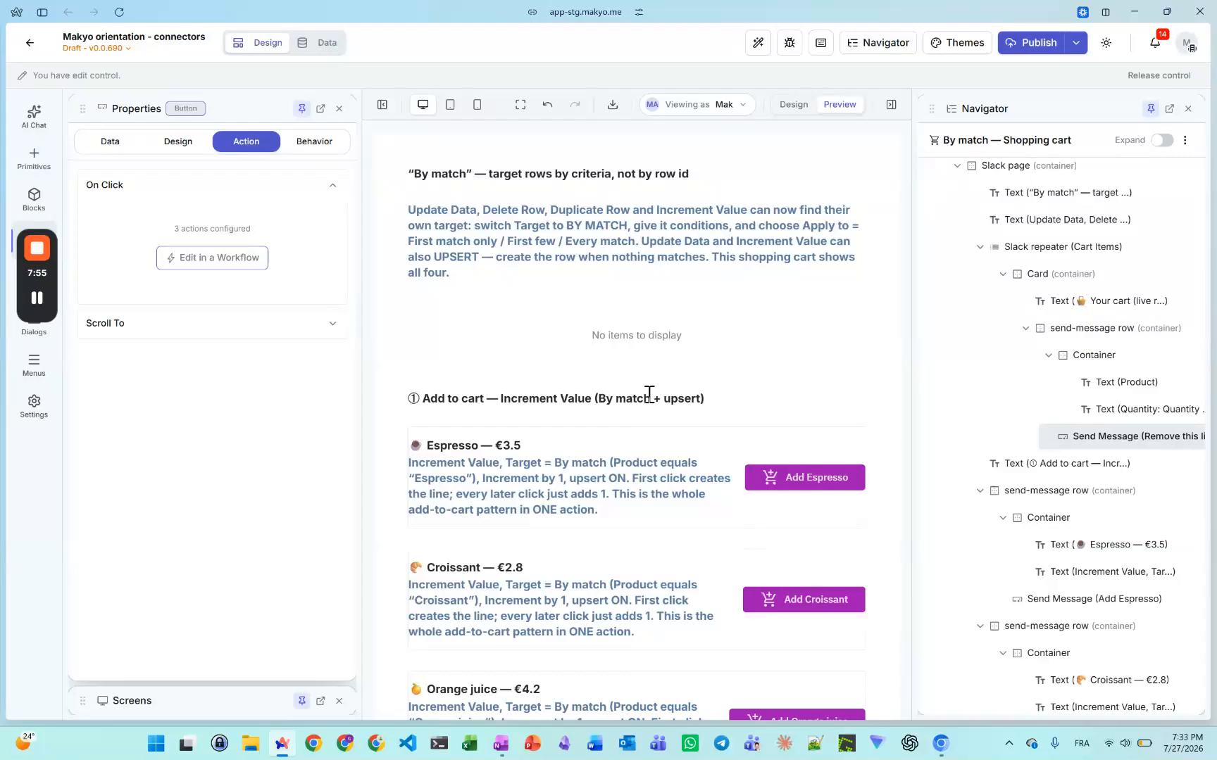